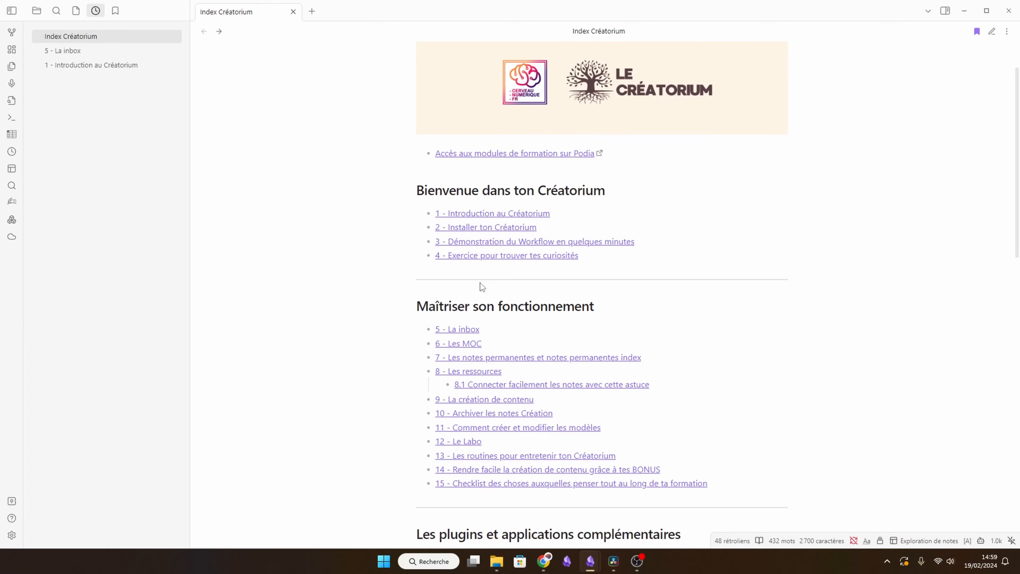
Open the "5 - La inbox" page from the index and look over the sections of the course mind map
left_click(454, 331)
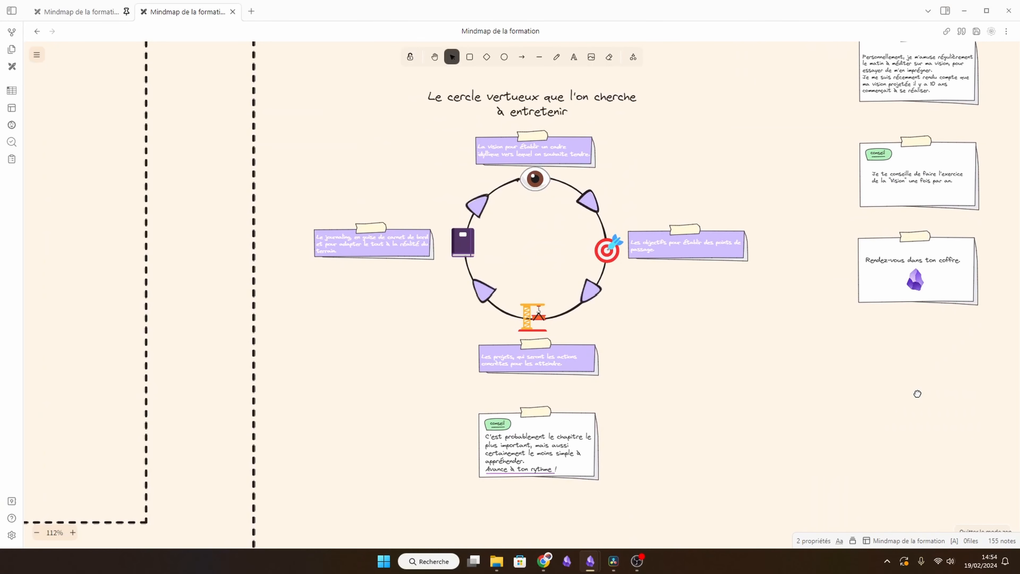
left_click_drag(918, 394, 870, 387)
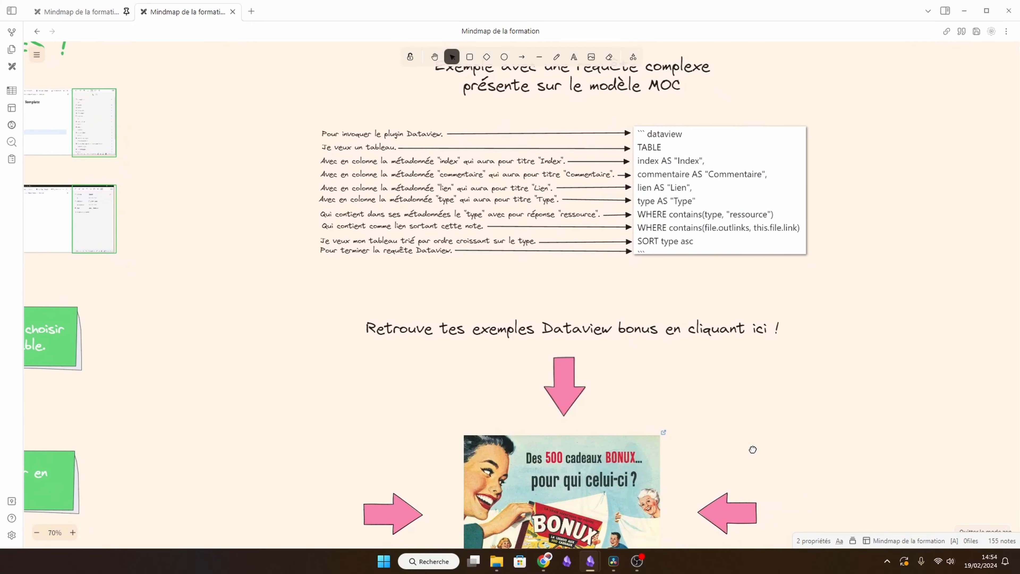
left_click_drag(755, 436, 702, 412)
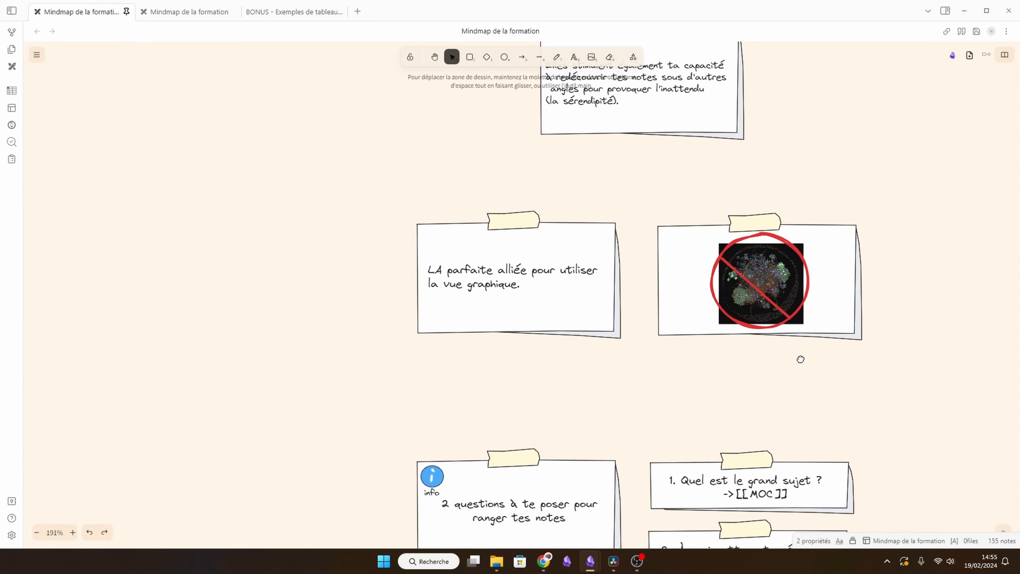
left_click_drag(800, 359, 780, 360)
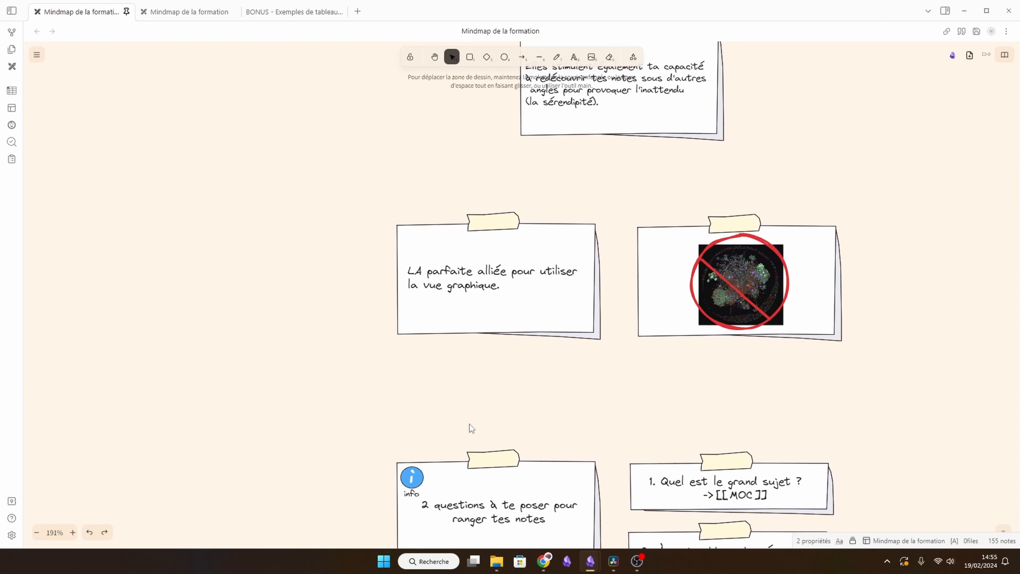
scroll(341, 268, "down", 15)
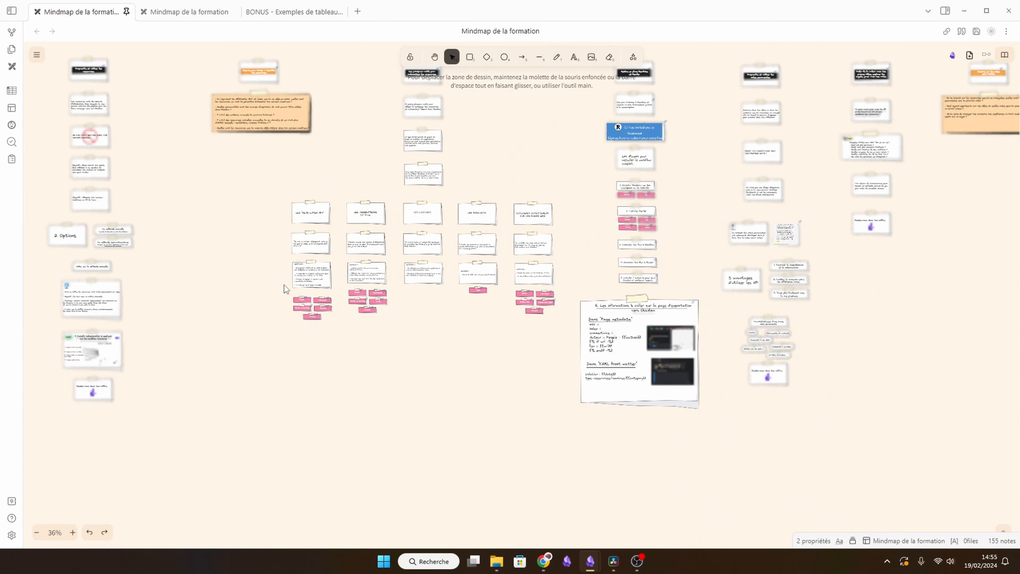
left_click_drag(340, 267, 623, 318)
scroll(621, 344, "up", 2)
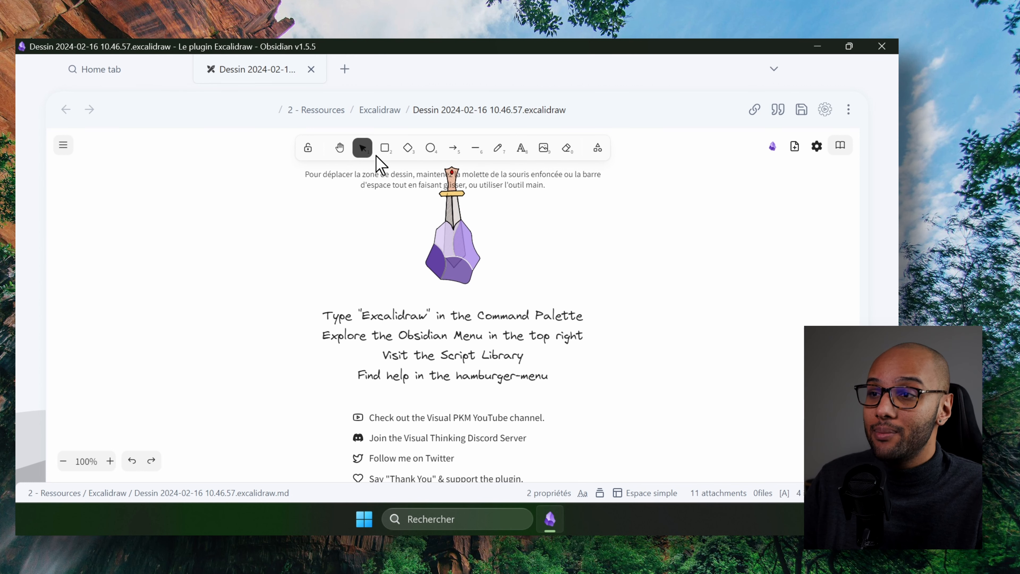
Draw a large rectangle on the blank Excalidraw canvas and give it sharp corners
left_click(387, 149)
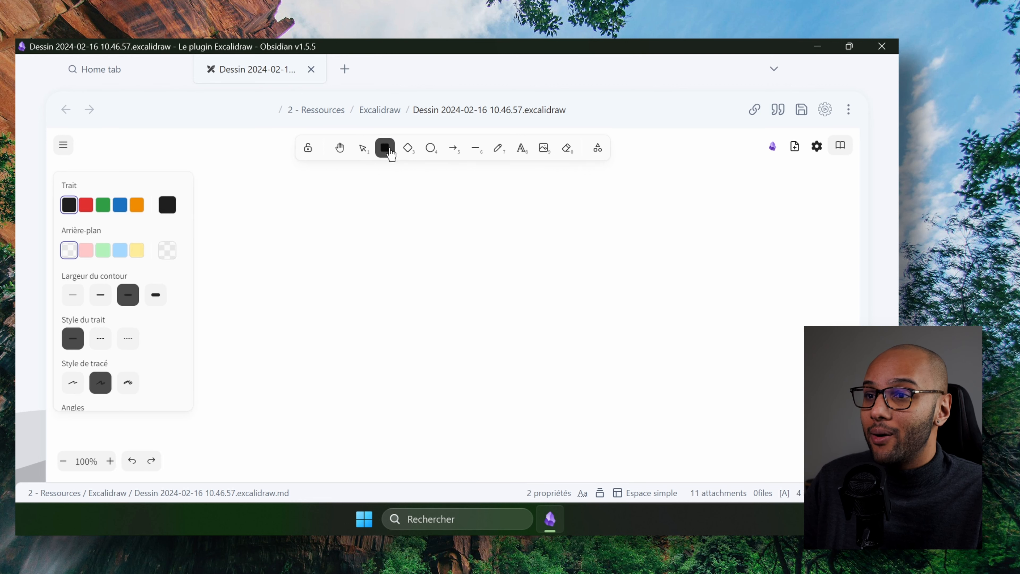
mouse_move(260, 192)
left_mouse_down()
mouse_move(451, 326)
mouse_move(487, 394)
mouse_move(513, 393)
left_mouse_up()
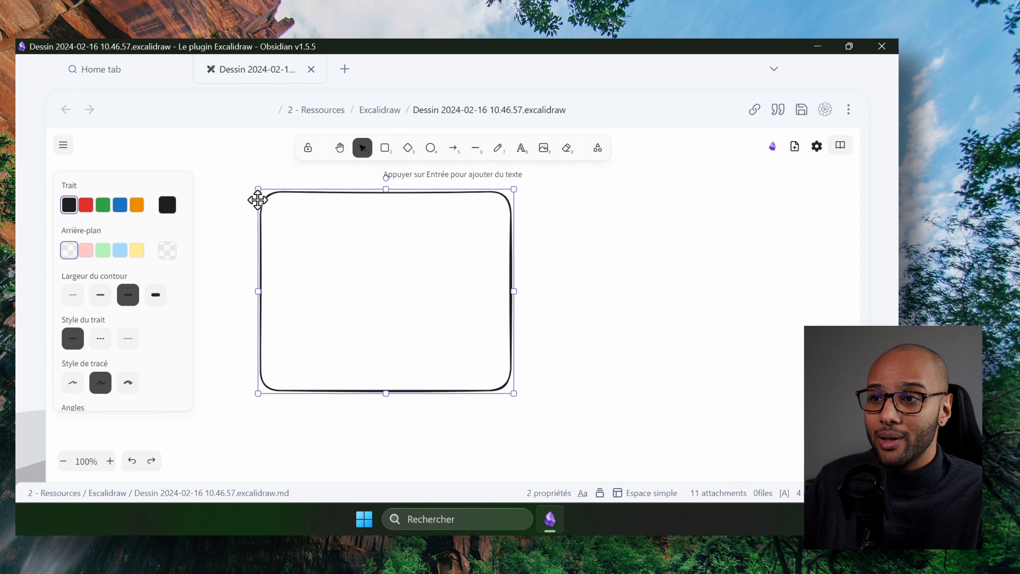
scroll(154, 300, "down", 4)
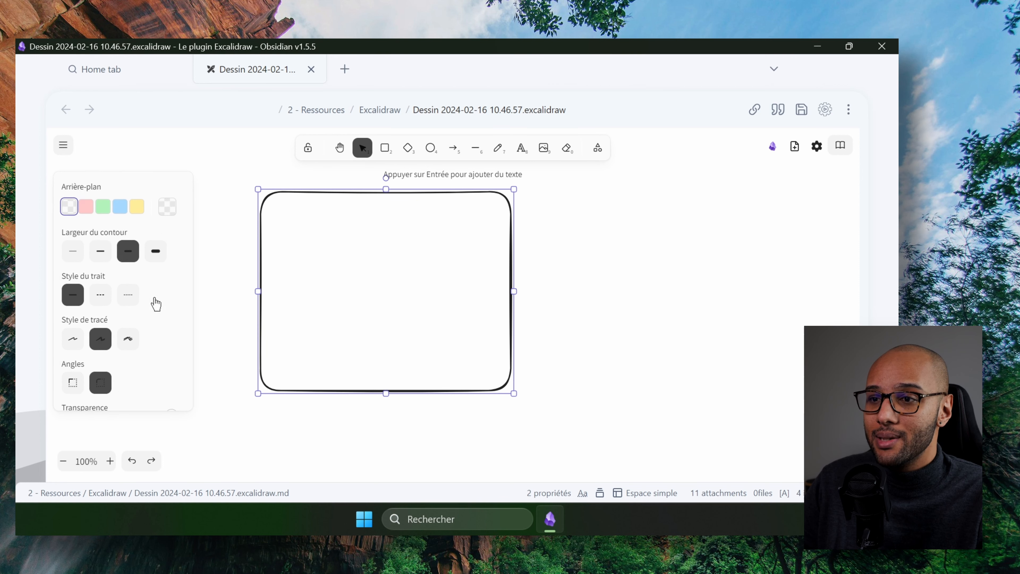
left_click(81, 270)
left_click(596, 246)
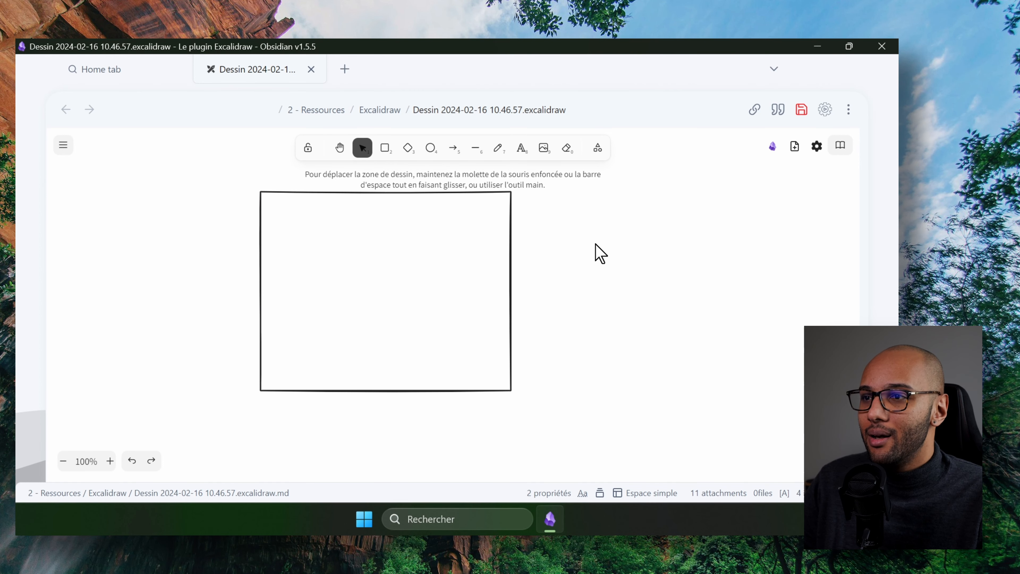
Fill the rectangle with the light purple background colour
left_click(294, 192)
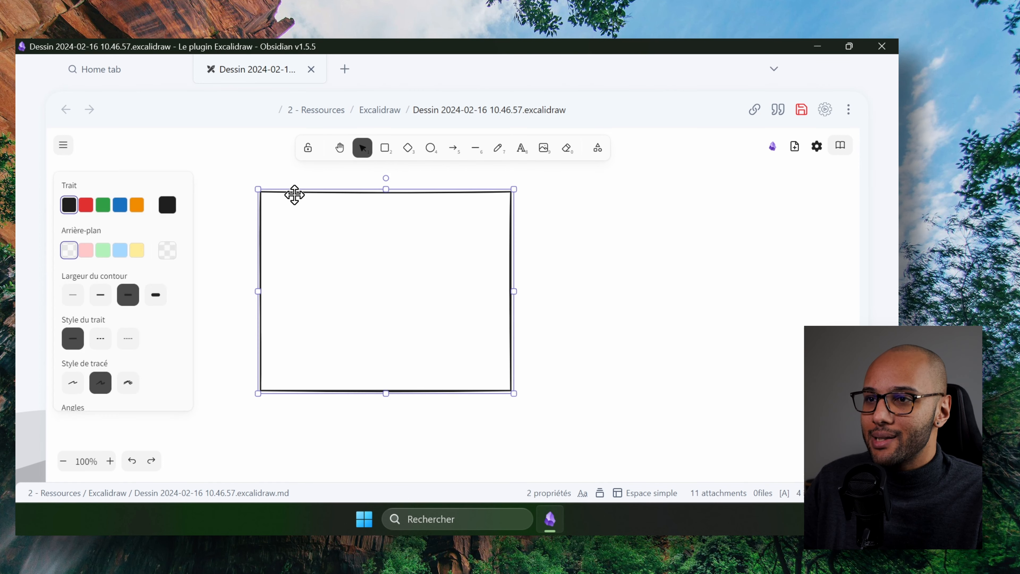
left_click(172, 250)
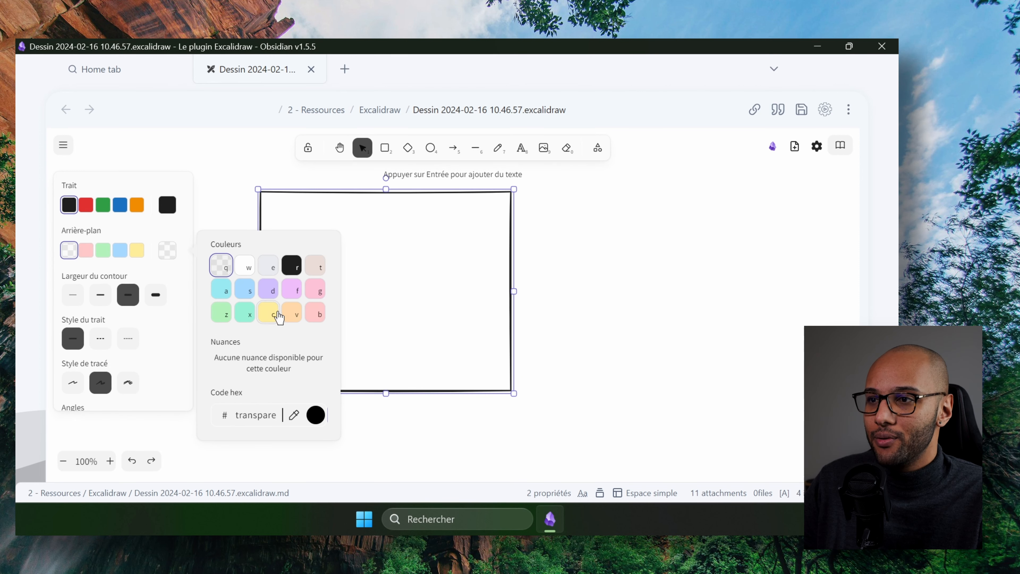
left_click(268, 290)
left_click(591, 243)
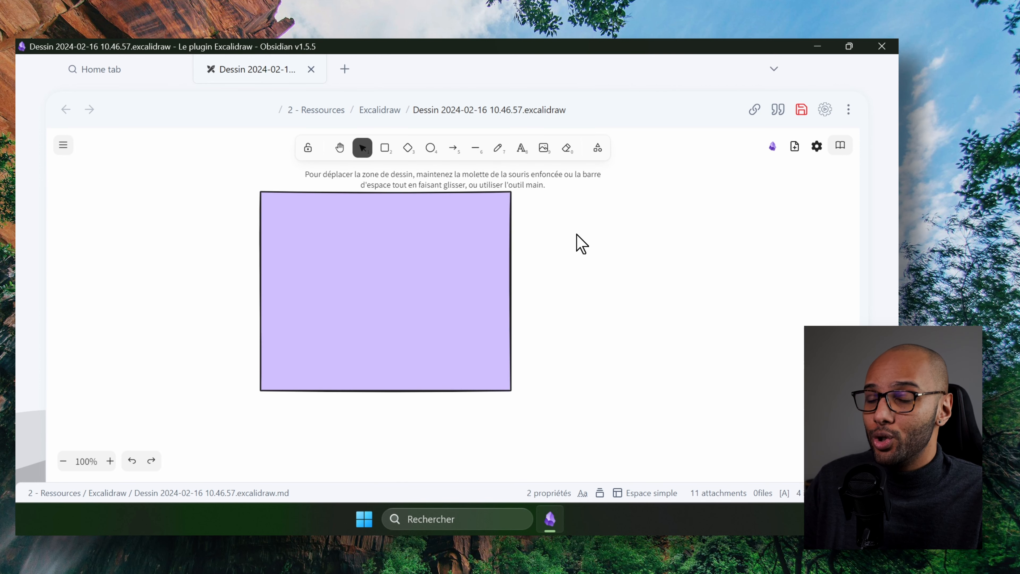
Try the hachure fill on the purple rectangle and settle on the cross-hatch fill style
left_click(304, 252)
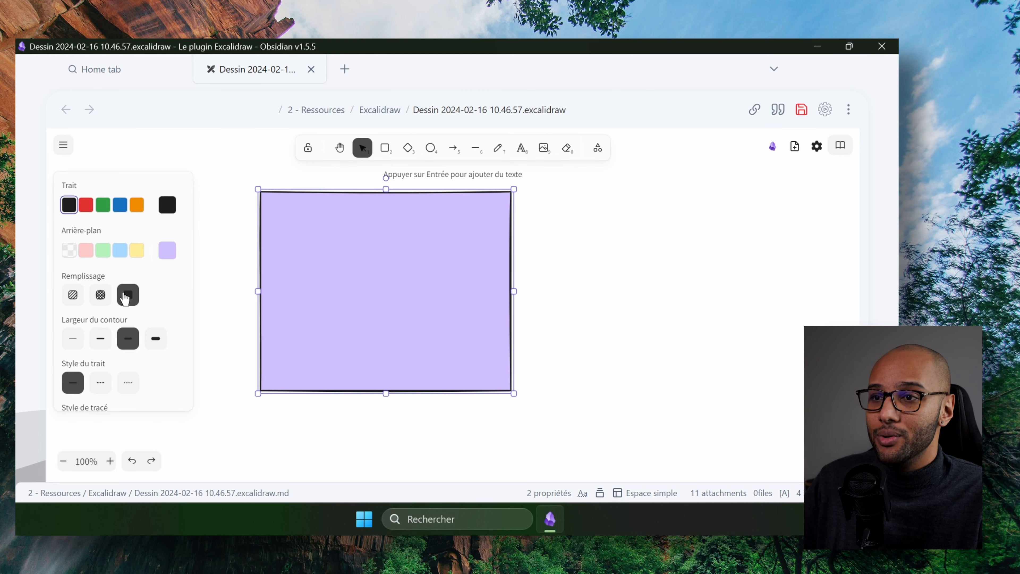
left_click(100, 297)
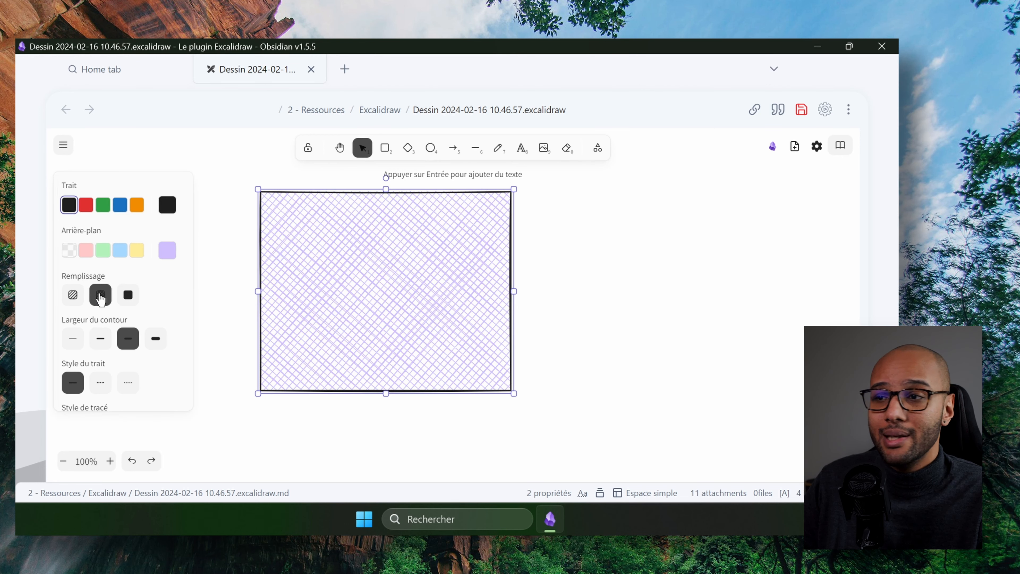
left_click(73, 296)
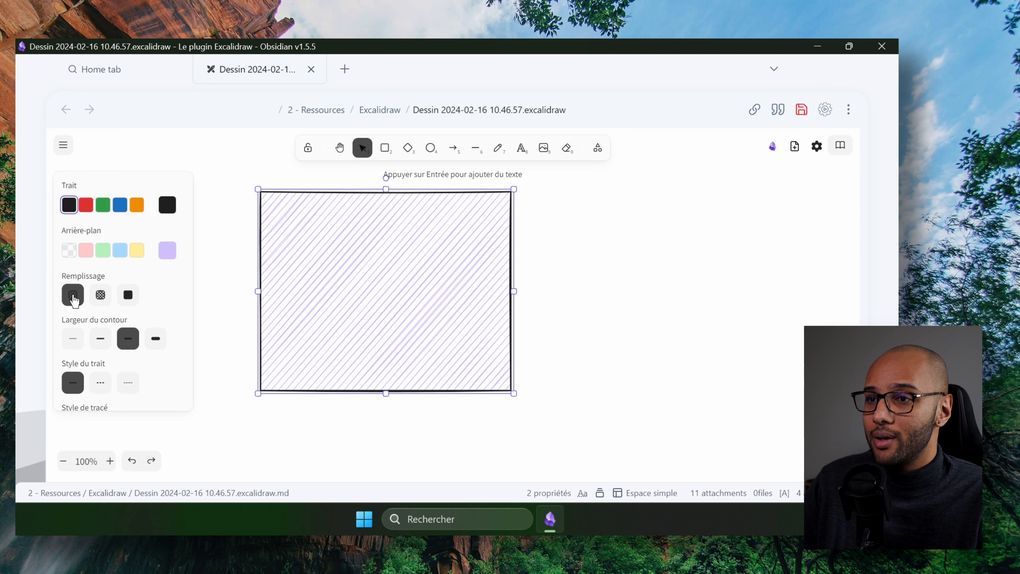
left_click(106, 299)
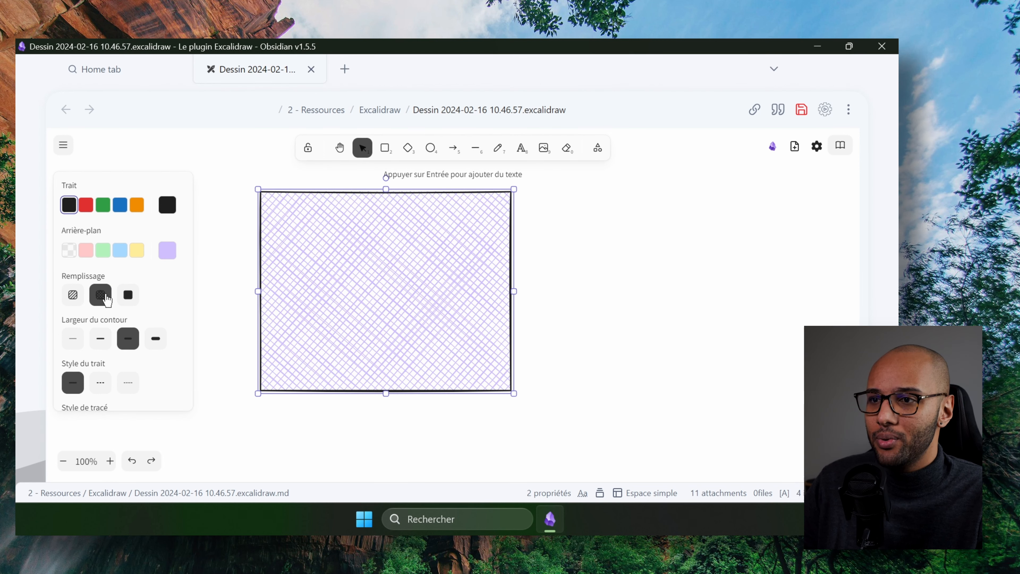
Change the cross-hatched rectangle's corners to rounded
scroll(109, 302, "down", 3)
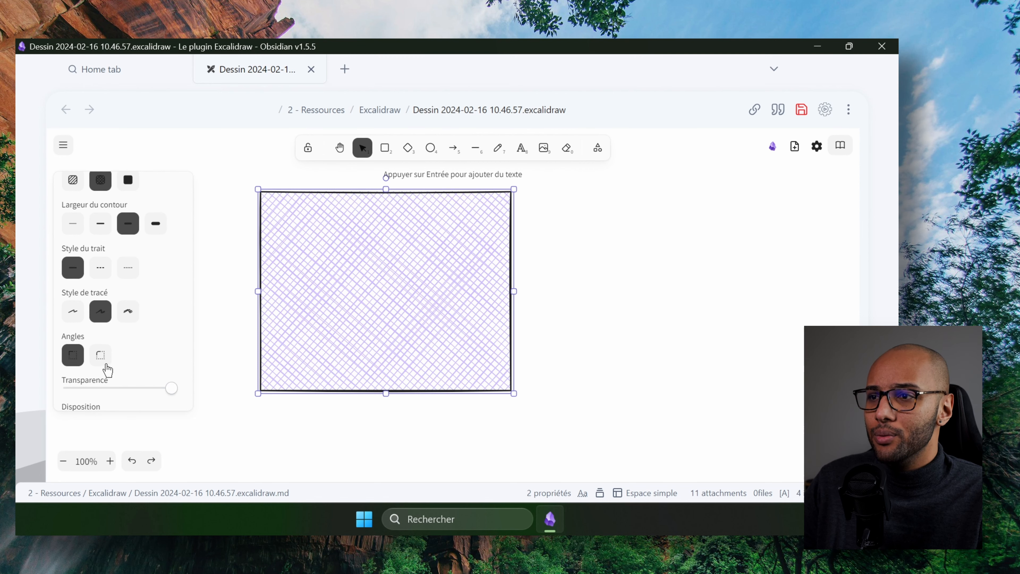
left_click(101, 355)
left_click(518, 407)
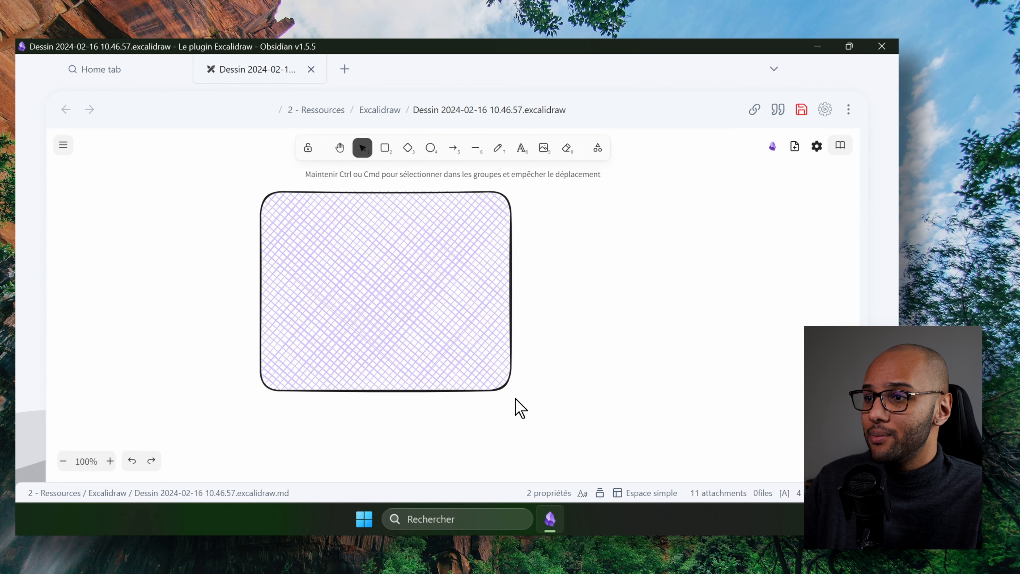
Select the rectangle and stretch it wider from its lower-right corner
left_click(506, 382)
left_click(515, 397)
left_click(508, 385)
left_click_drag(514, 394, 551, 397)
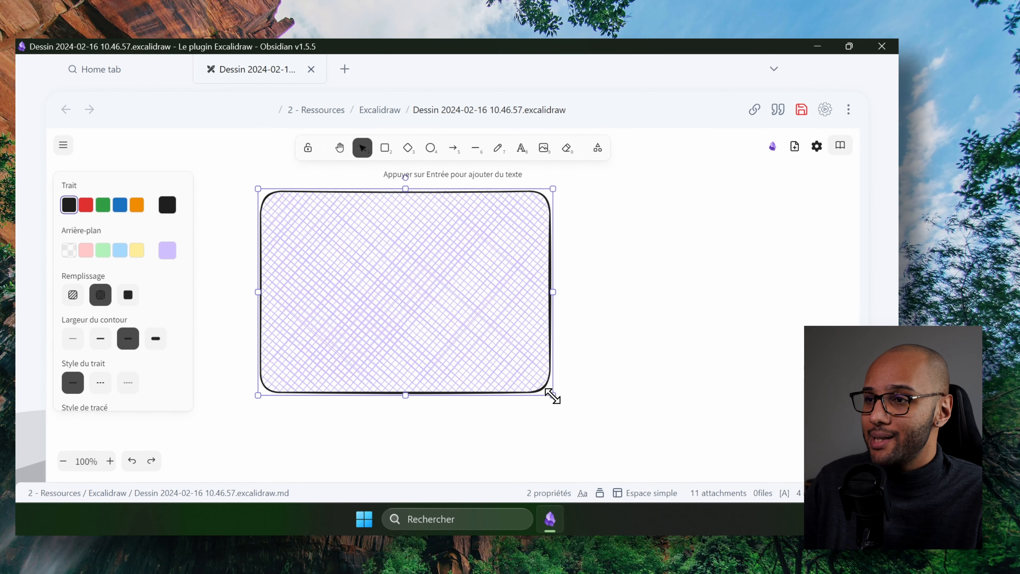
Draw a diamond to the right of the rectangle and a circle to the right of the diamond
left_click(407, 148)
mouse_move(396, 228)
left_mouse_down()
mouse_move(599, 296)
mouse_move(649, 395)
mouse_move(651, 446)
left_mouse_up()
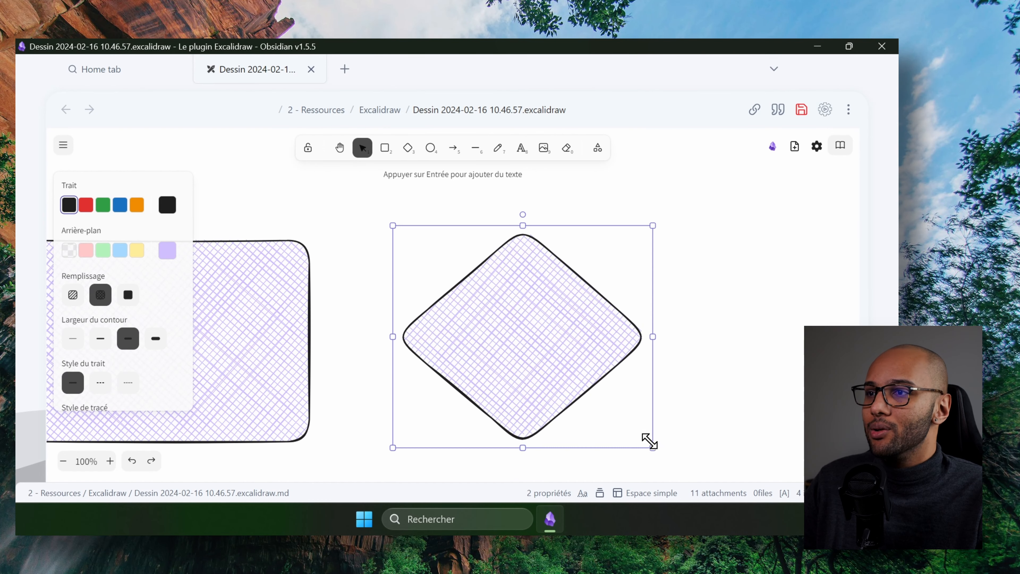
left_click(431, 148)
mouse_move(695, 275)
left_mouse_down()
mouse_move(861, 404)
mouse_move(861, 438)
left_mouse_up()
scroll(674, 364, "down", 3)
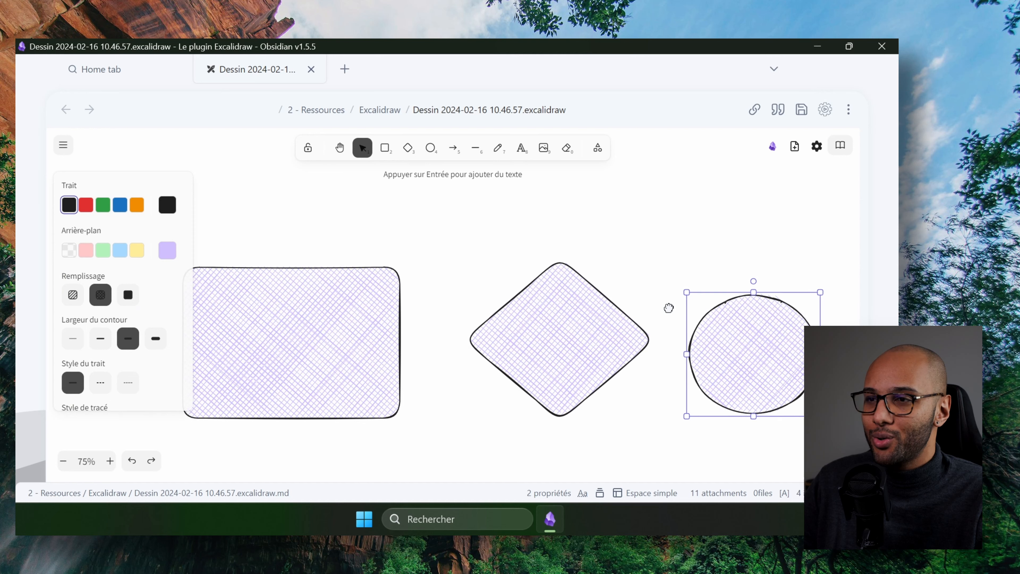
Connect the rectangle to the diamond with an arrow, and shift the rectangle up and away from the diamond
left_click(453, 148)
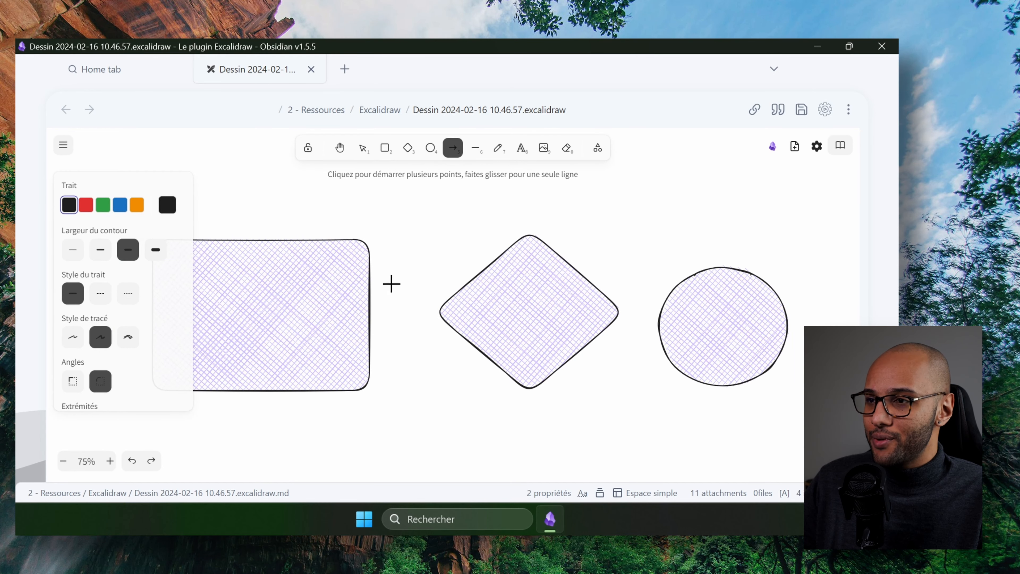
left_click(372, 309)
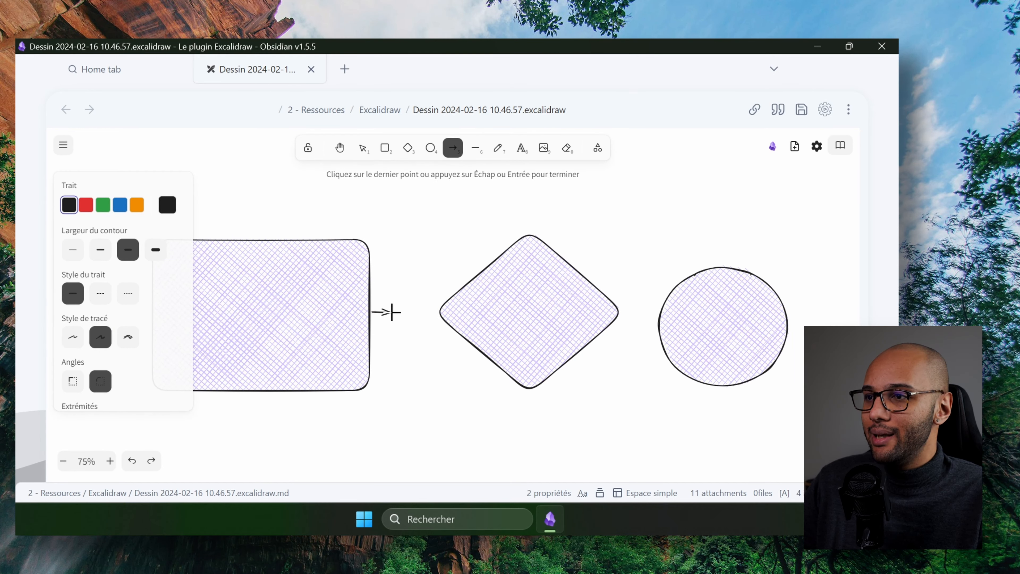
left_click(439, 310)
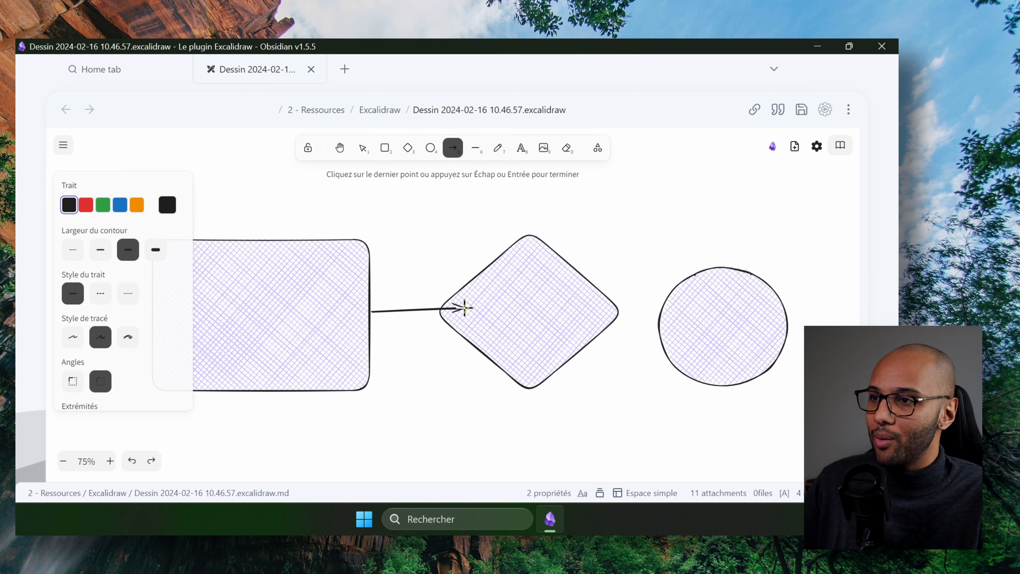
key("Escape")
left_click_drag(341, 319, 313, 294)
left_click_drag(298, 328, 272, 293)
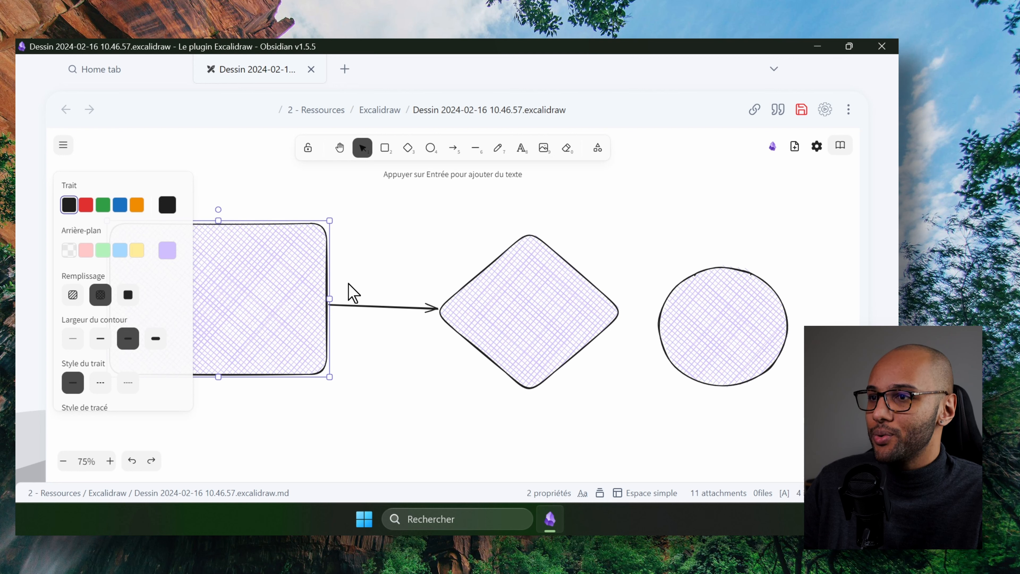
Give the arrow between the rectangle and the diamond the thickest stroke width and a dotted stroke style
left_click(372, 306)
left_click(157, 250)
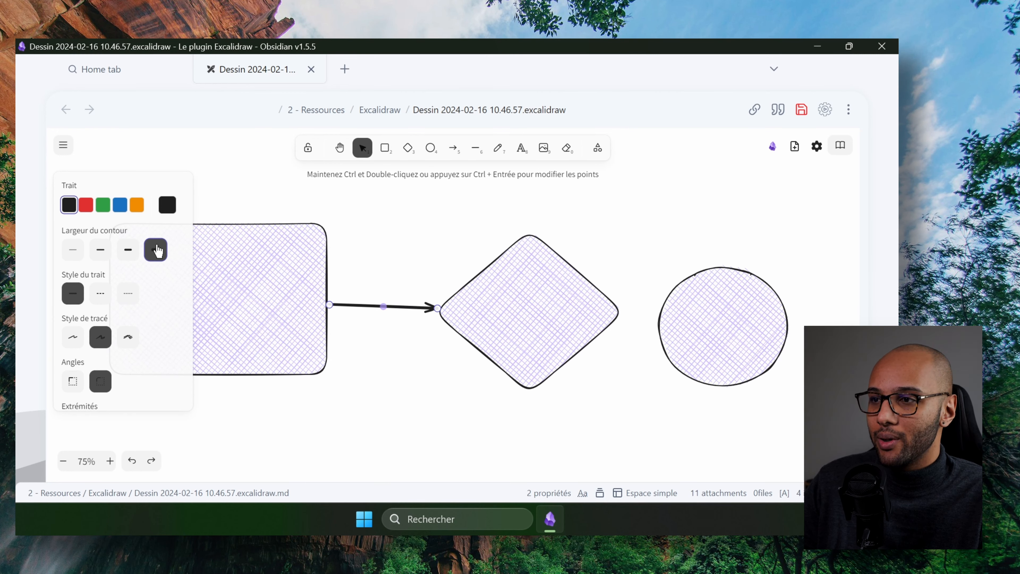
left_click(101, 294)
left_click(136, 298)
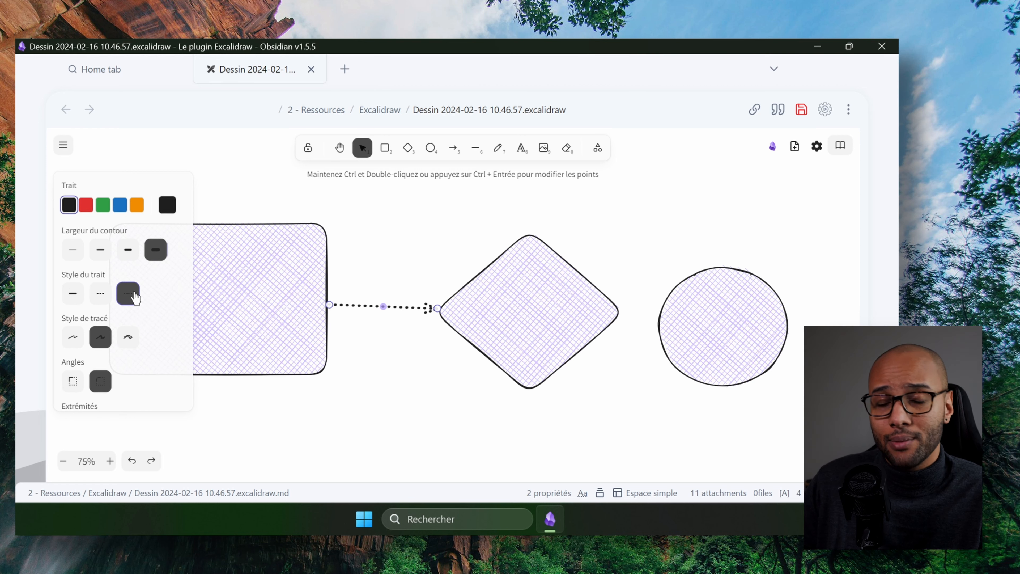
Draw a long, nearly horizontal dotted line in the empty area below the shapes
key("5")
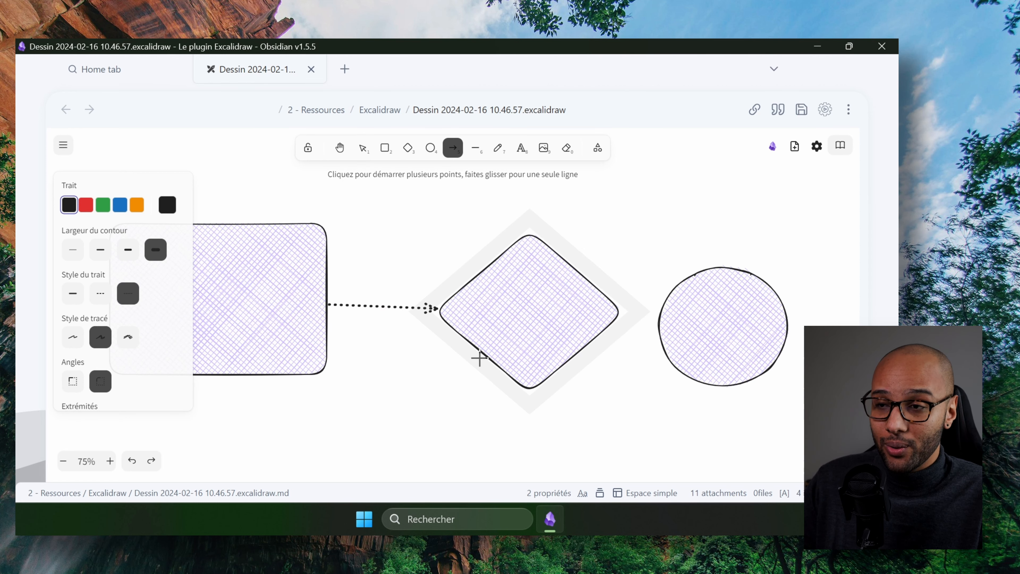
left_click_drag(501, 399, 538, 205)
left_click(476, 149)
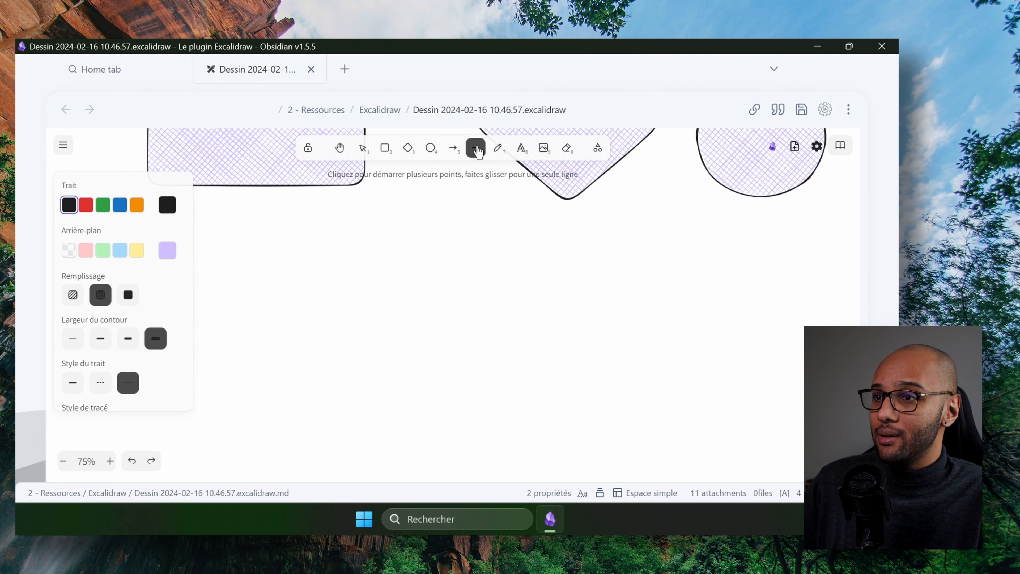
left_click_drag(597, 308, 611, 307)
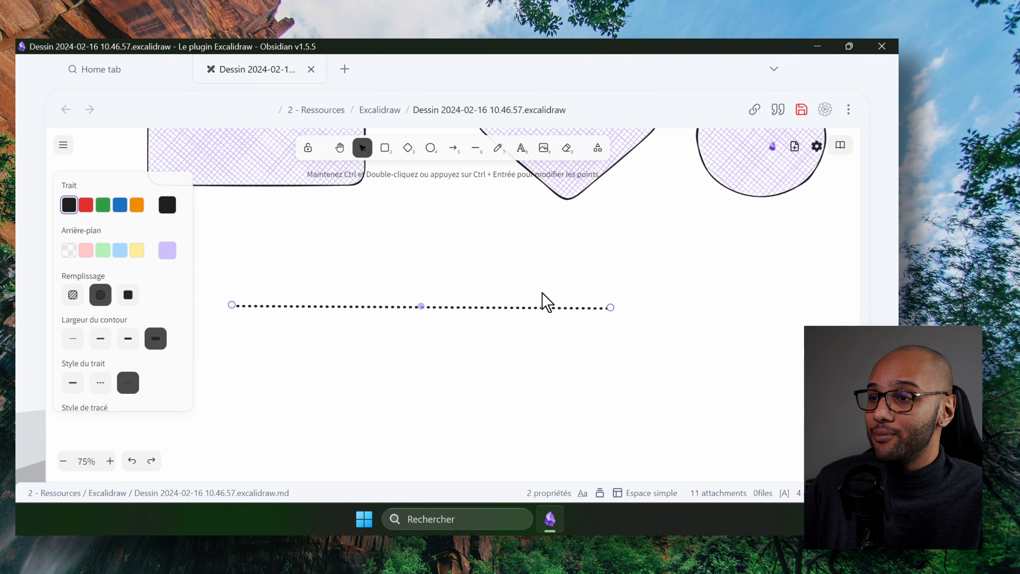
Bend the dotted line into an S-shaped wave by pulling its midpoint up and an added point on its right half down
left_click_drag(420, 307, 301, 237)
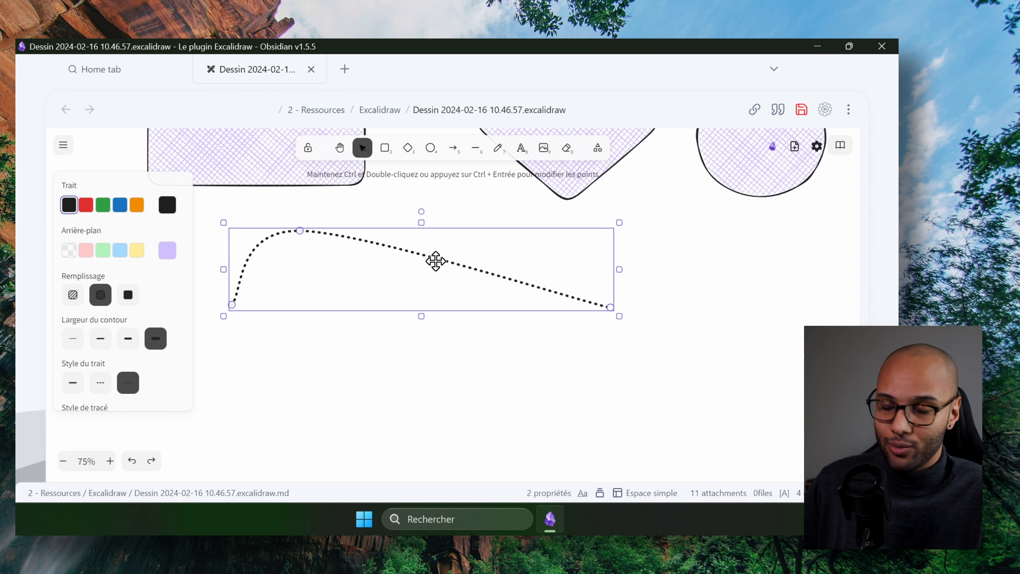
double_click(451, 265, "ctrl")
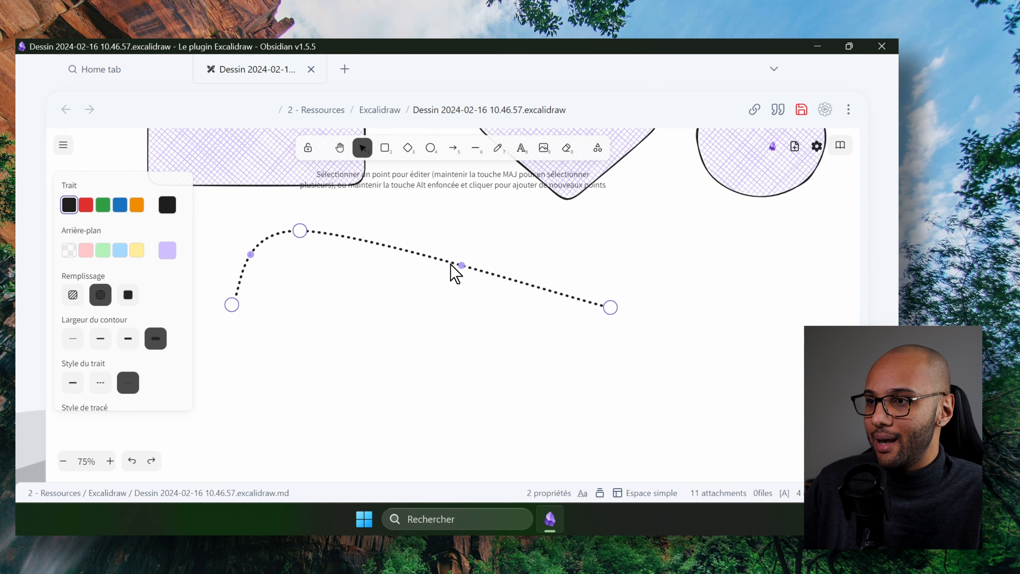
left_click_drag(461, 266, 453, 278)
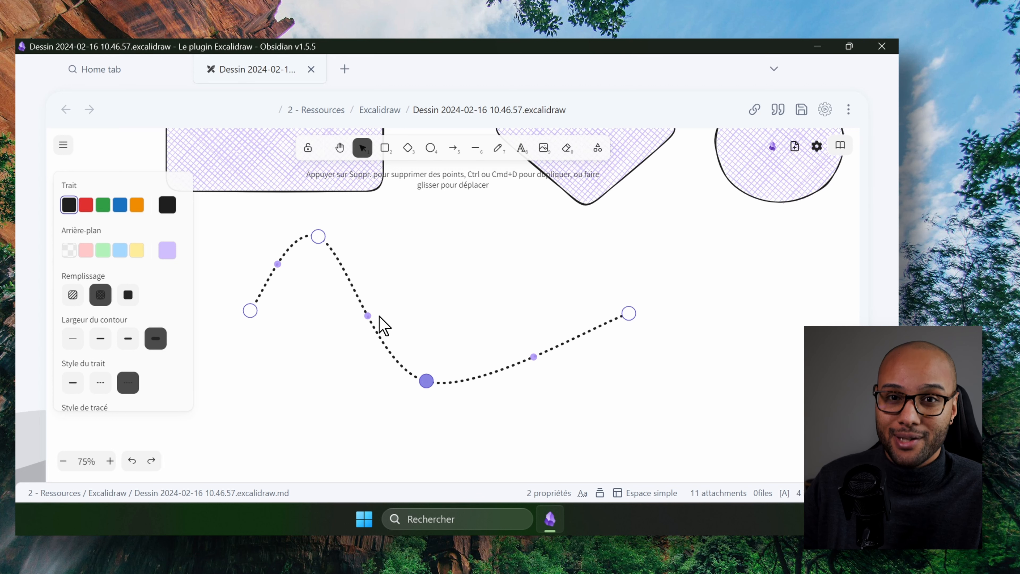
Draw a thick, open, C-like freehand stroke above the right part of the dotted wave
left_click(498, 148)
mouse_move(506, 237)
left_mouse_down()
mouse_move(462, 265)
mouse_move(553, 284)
left_mouse_up()
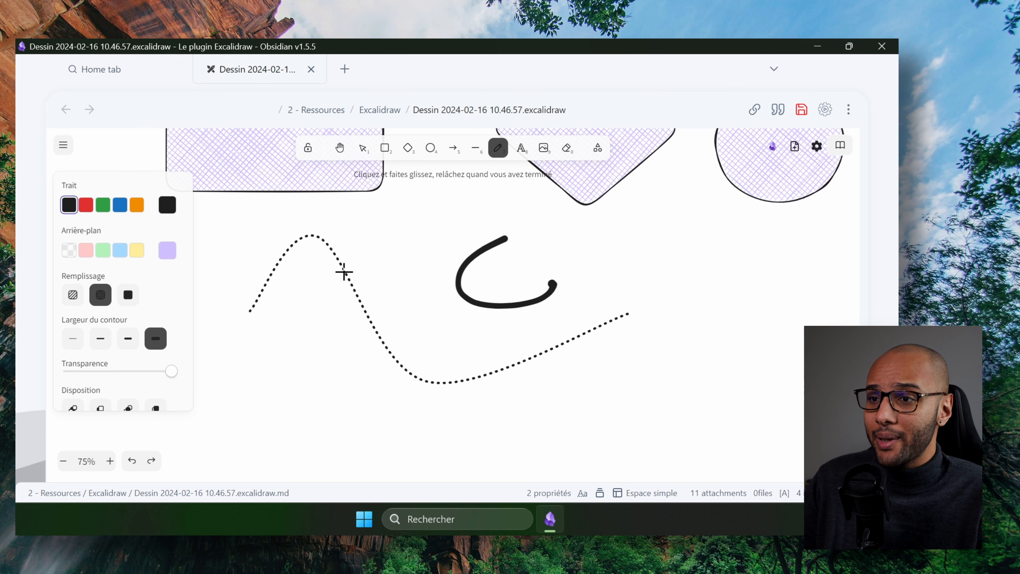
Reshape the dotted wave by pulling its lower curve point slightly upward
left_click(363, 148)
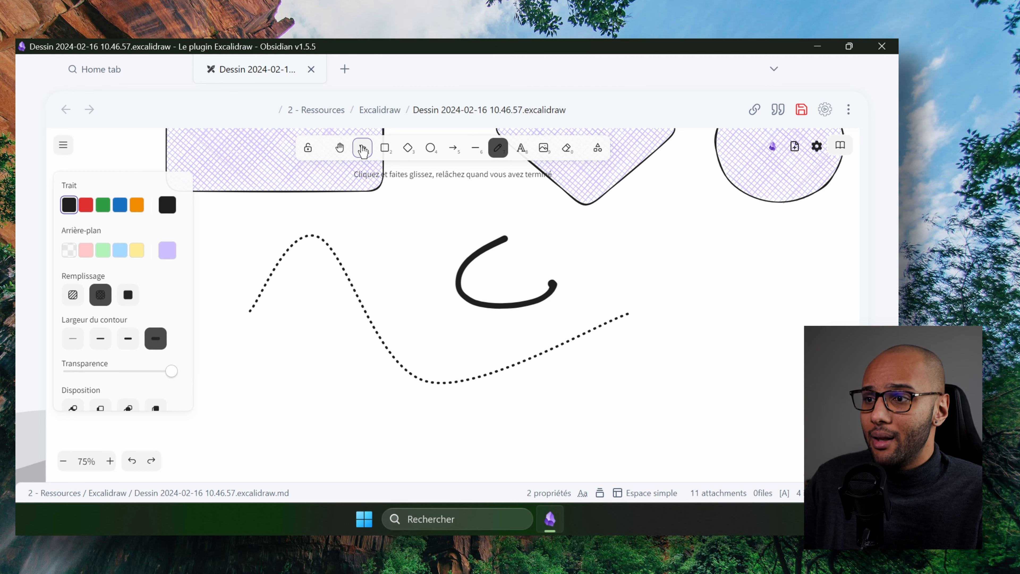
left_click(352, 283)
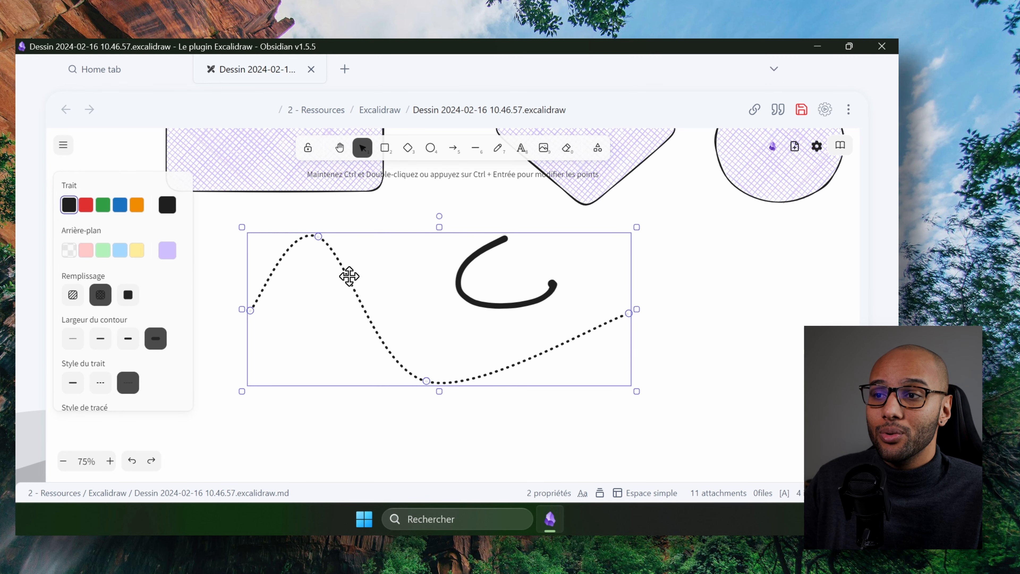
left_click_drag(426, 381, 418, 361)
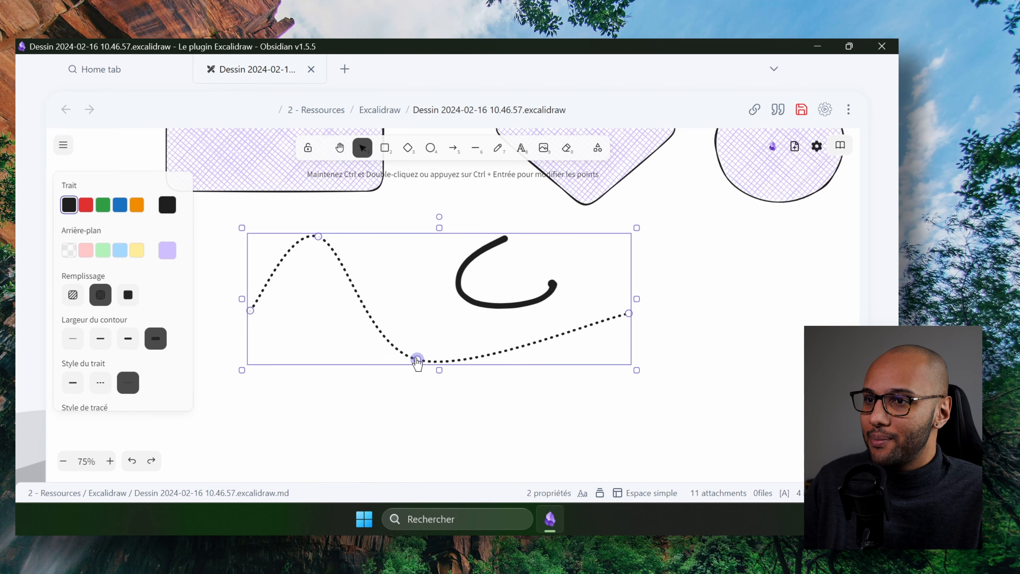
Style the wave with an orange stroke, solid fill, the thickest stroke width and a solid stroke style
left_click(136, 206)
left_click(128, 295)
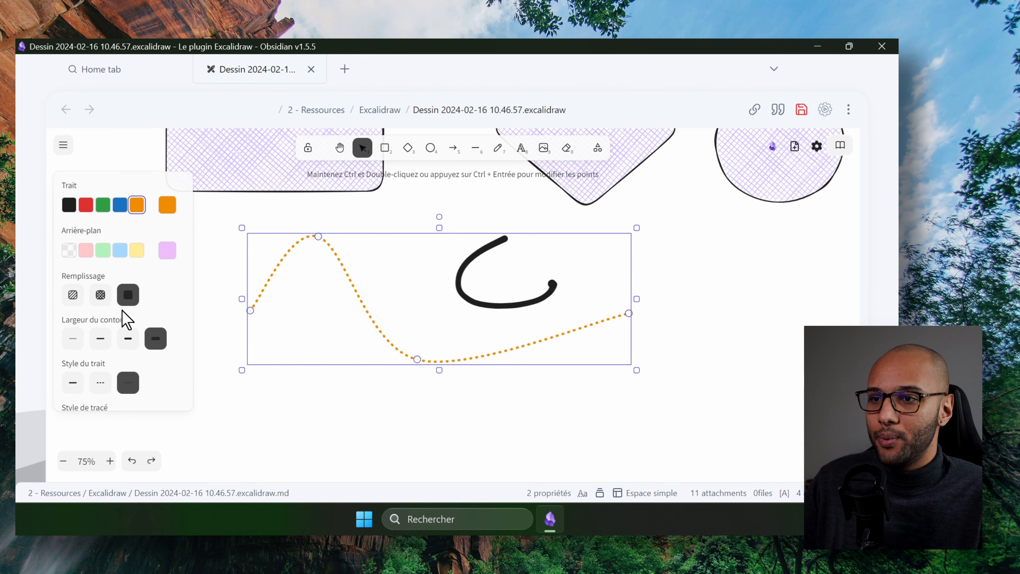
left_click(128, 338)
left_click(156, 339)
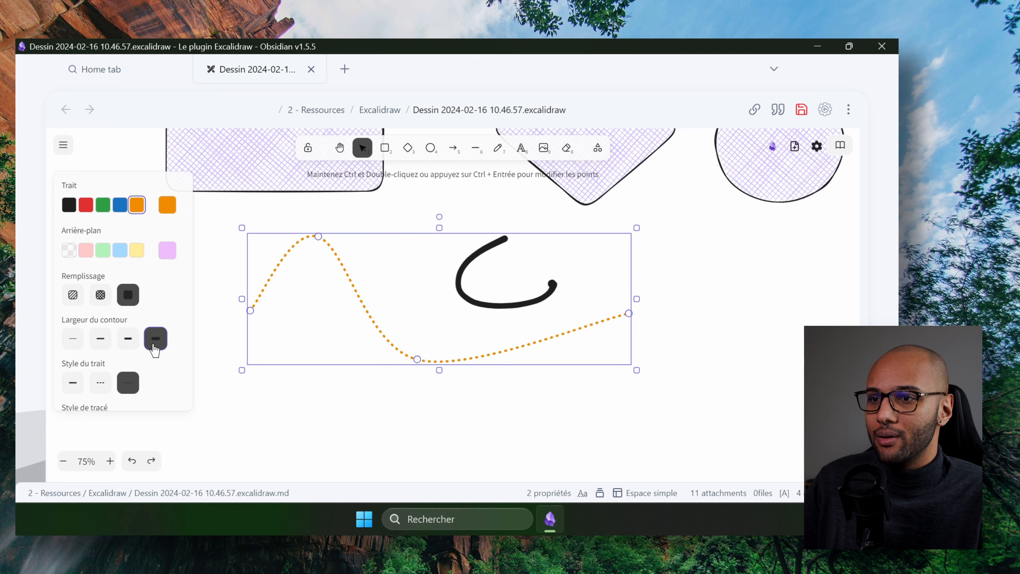
scroll(156, 322, "down", 2)
left_click(72, 314)
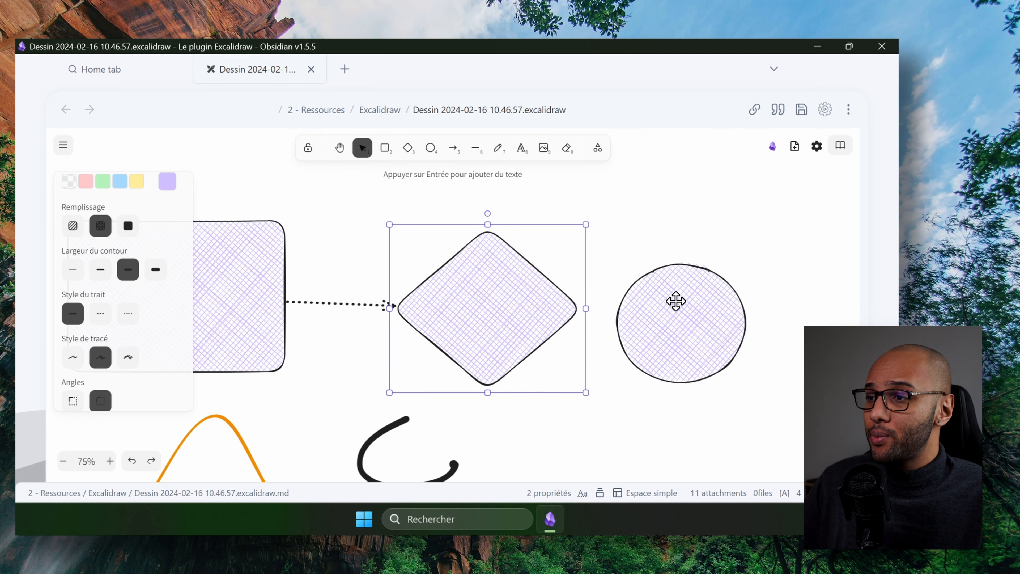
Change the circle's fill style to solid
left_click(678, 305)
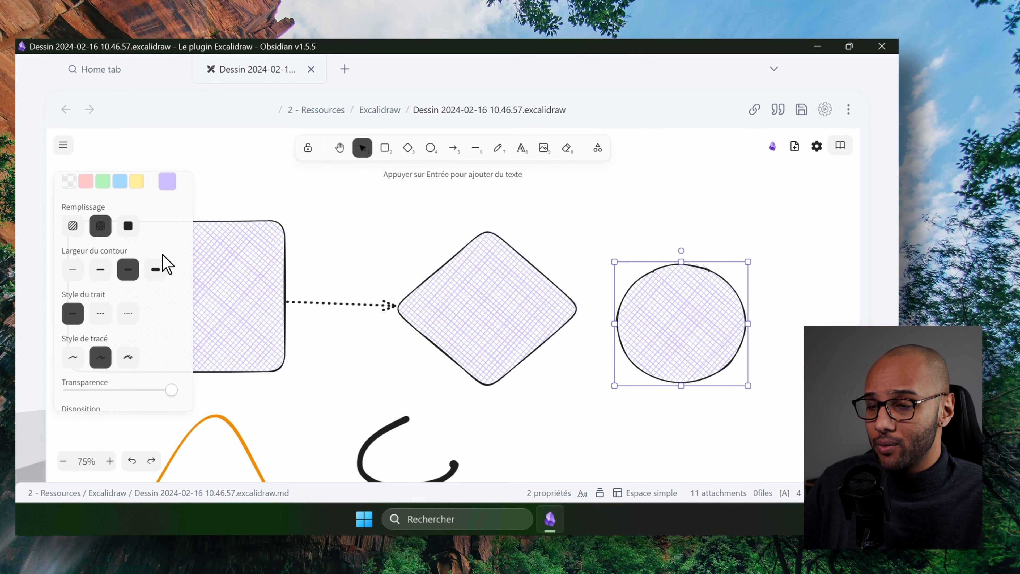
scroll(167, 264, "down", 1)
scroll(151, 289, "up", 2)
left_click(127, 295)
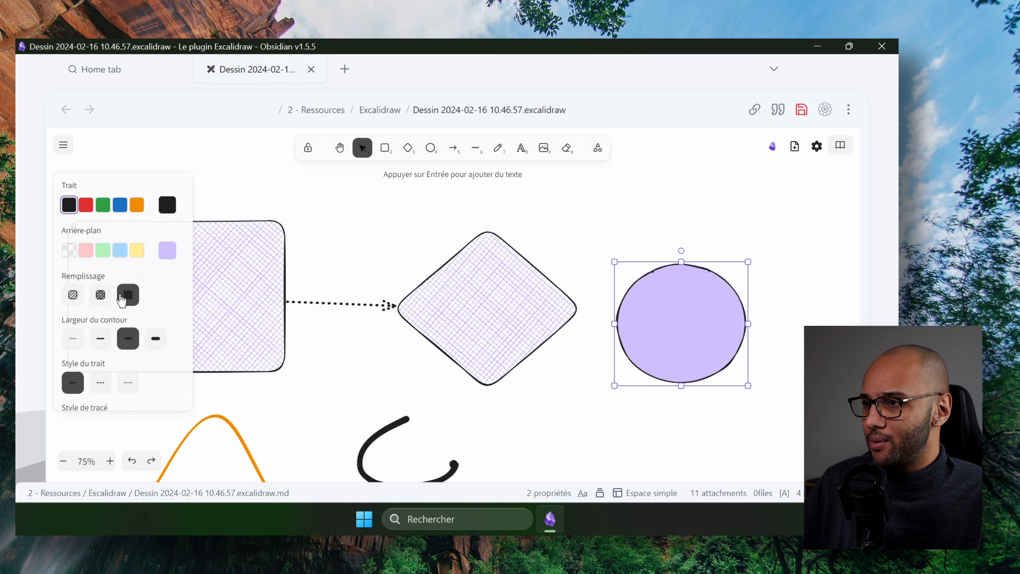
Duplicate the purple circle and place the copy overlapping the original, offset slightly up and to the left
left_click_drag(754, 276, 538, 250)
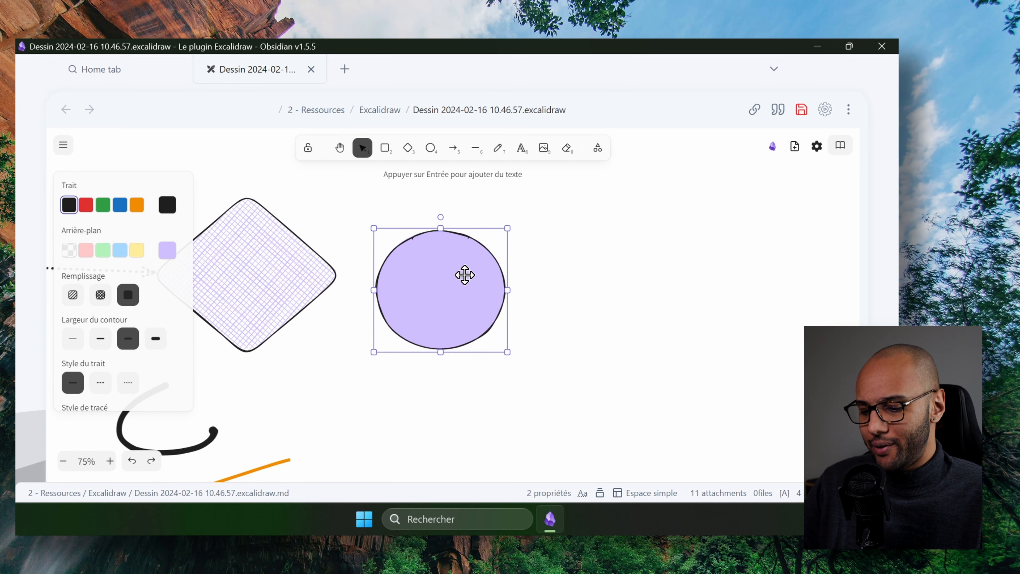
key("ctrl+v")
left_click_drag(505, 284, 481, 287)
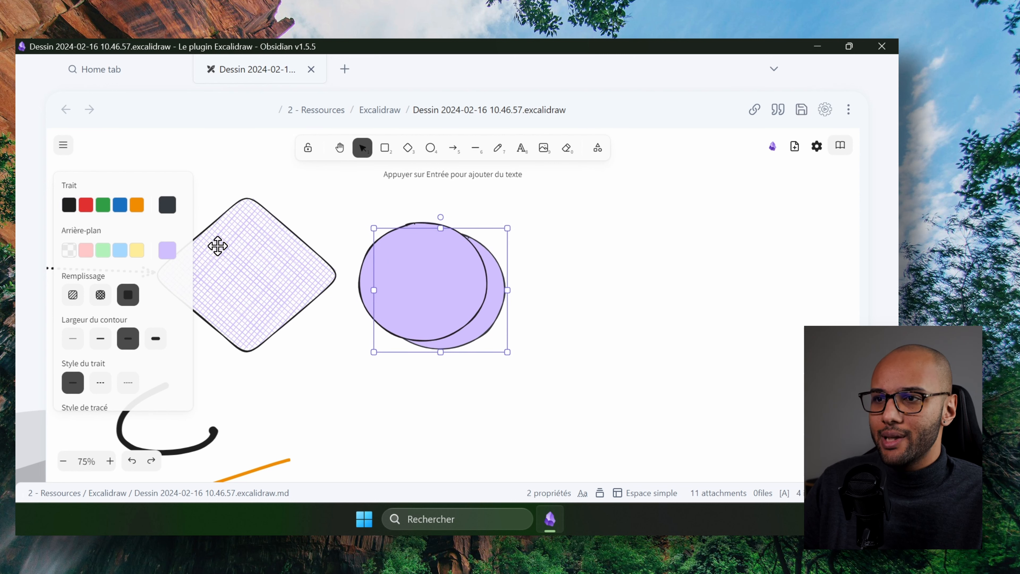
Set the rear circle's background to black and move it closer behind the purple circle as a drop shadow
left_click(173, 257)
left_click(292, 265)
left_click(531, 264)
left_click_drag(496, 284, 492, 306)
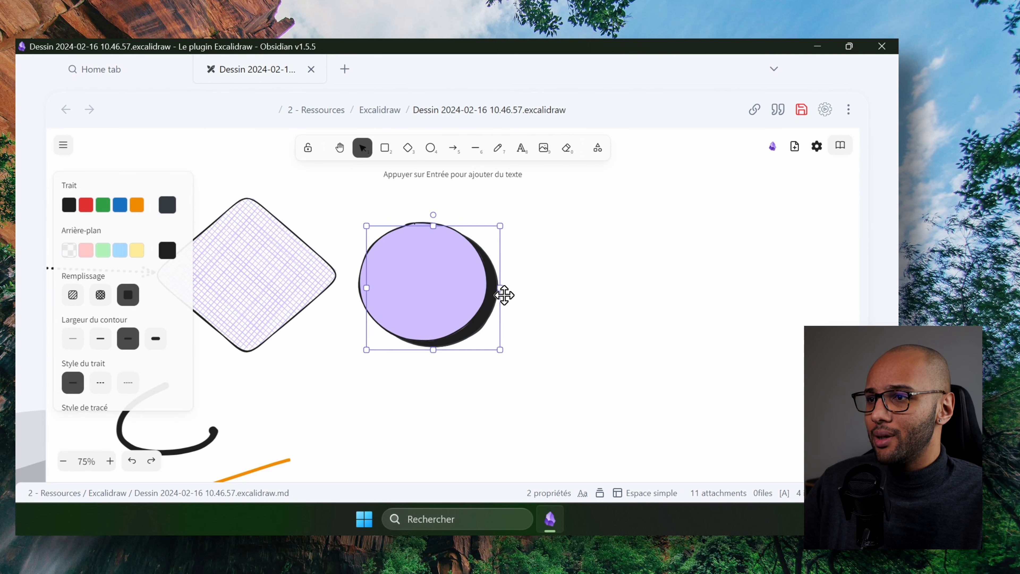
left_click(554, 210)
Send the purple circle to the back behind the black circle and undo the reordering
left_click(414, 253)
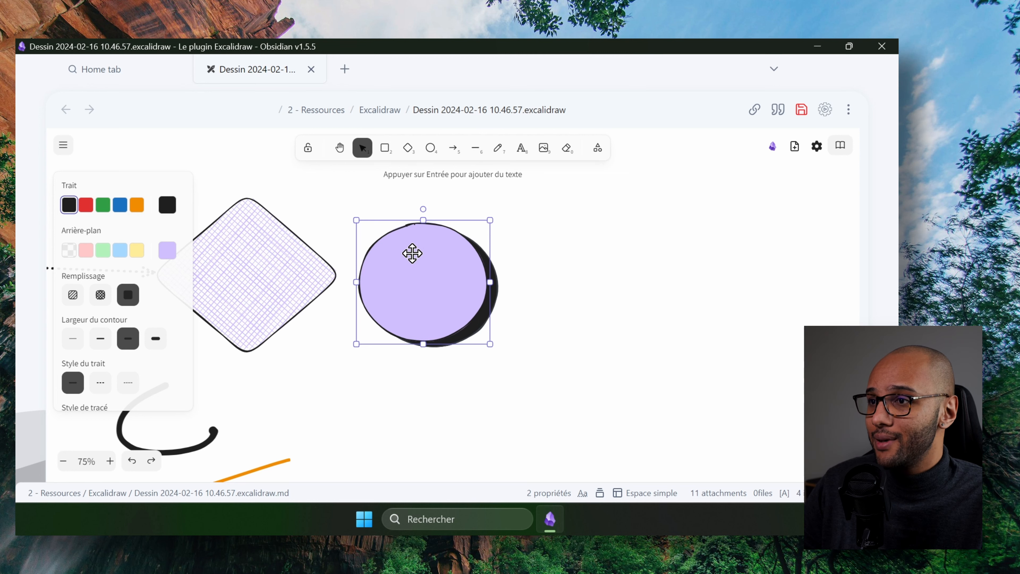
right_click(414, 257)
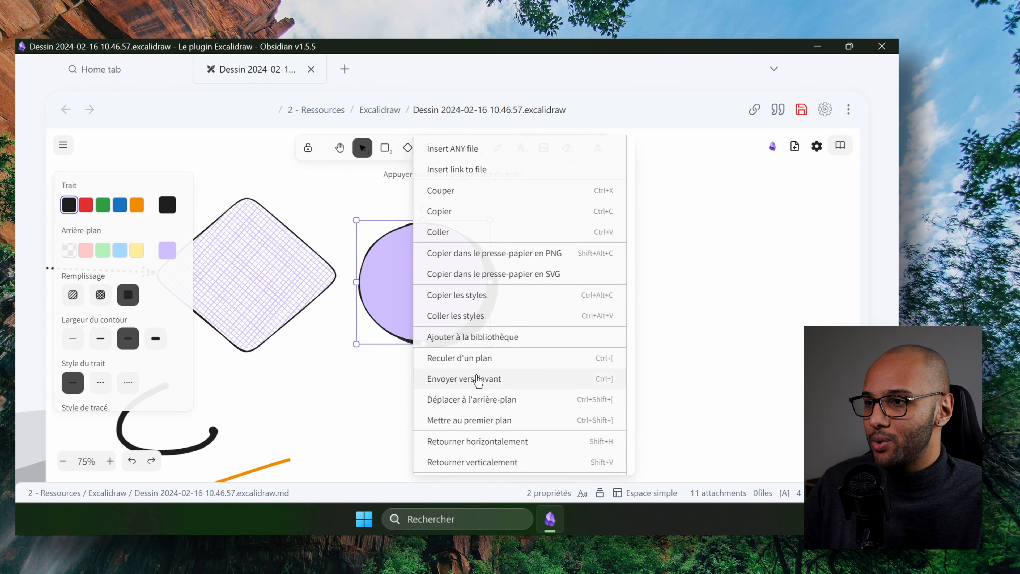
right_click(419, 268)
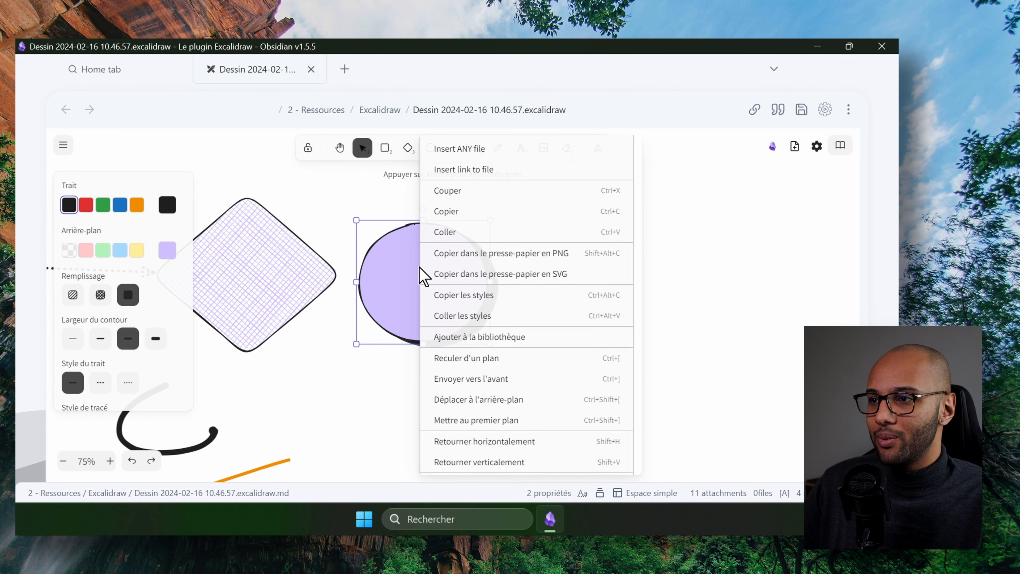
left_click(500, 402)
left_click(587, 326)
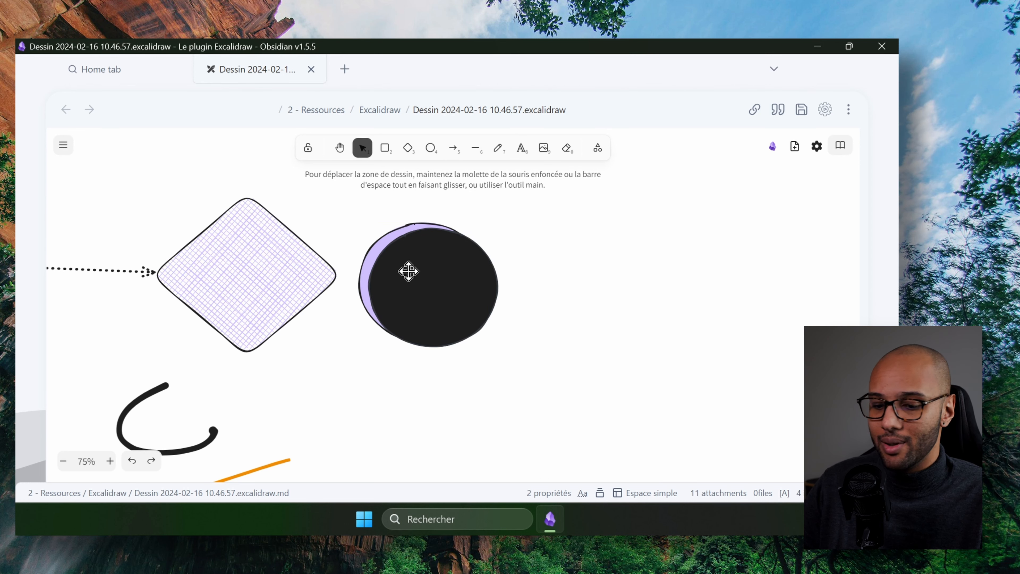
key("ctrl+z")
Add the text "Mon texte ici" in black inside the purple circle
left_click(404, 289)
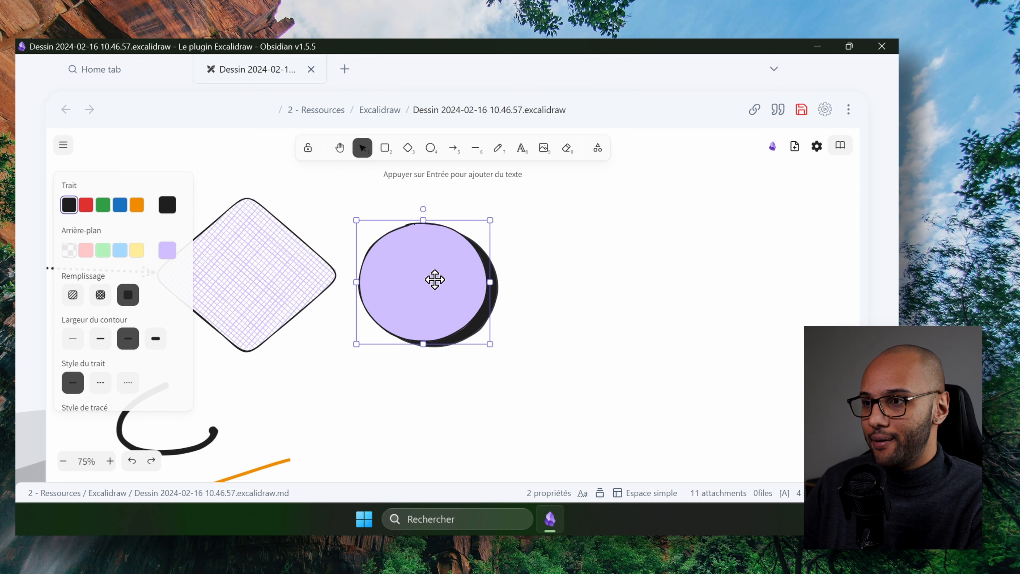
double_click(447, 280)
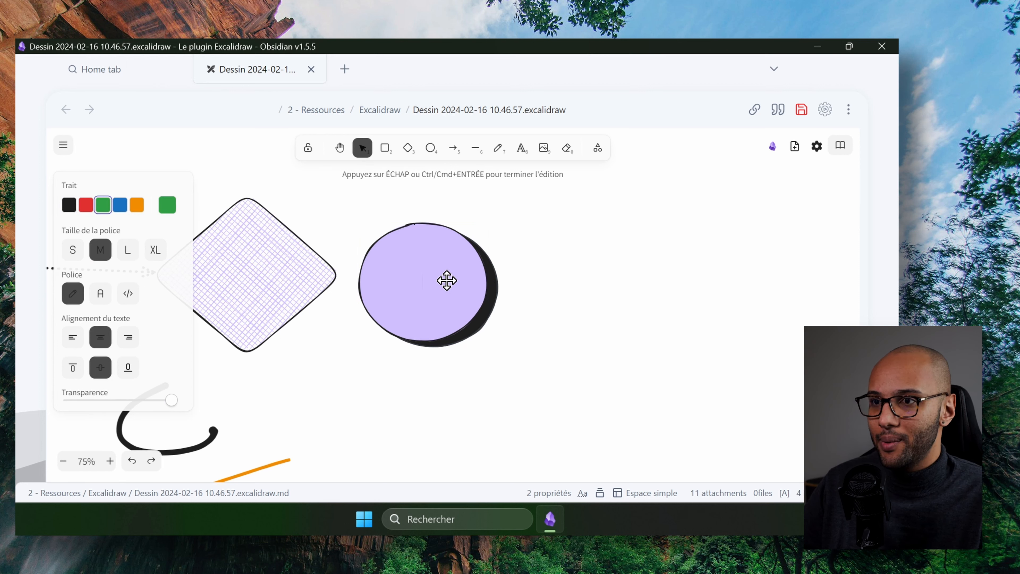
left_click(69, 205)
type("Mon texte ici")
left_click(498, 280)
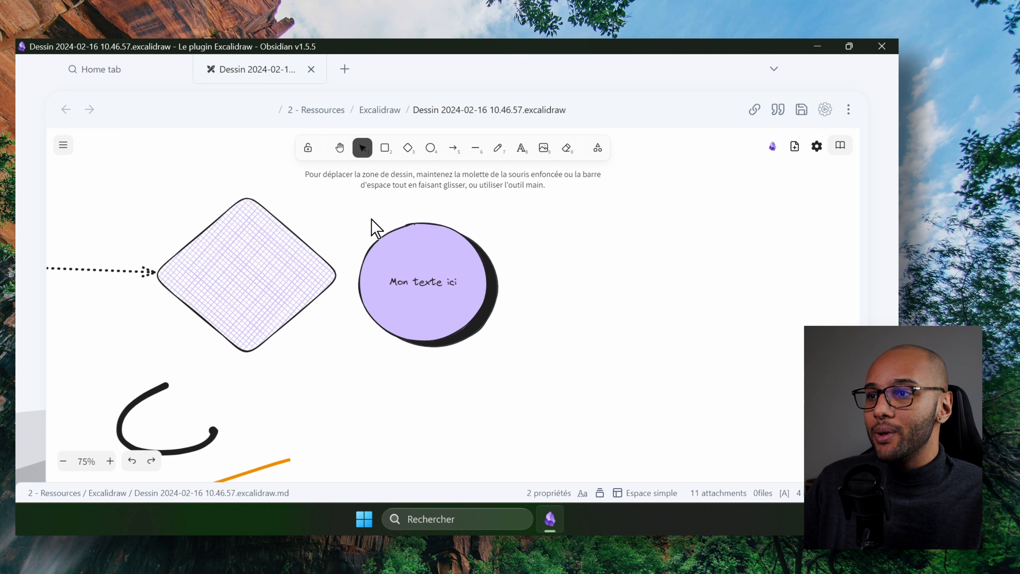
Move the purple circle with its text away from its black shadow and undo the move
left_click(434, 252)
left_click_drag(434, 253, 589, 218)
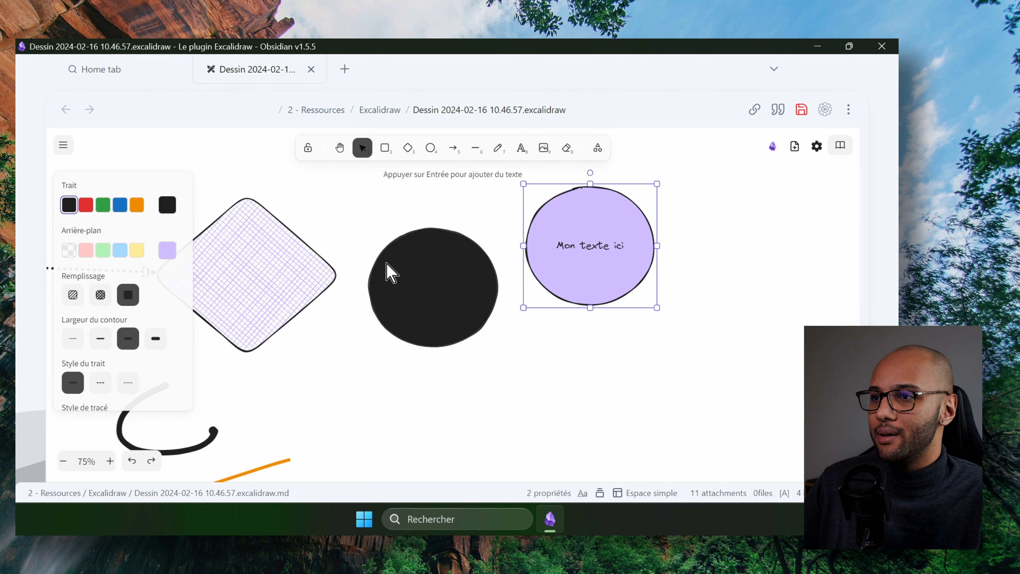
key("ctrl+z")
Group the purple circle, its text and the black shadow circle
left_click_drag(575, 203, 348, 354)
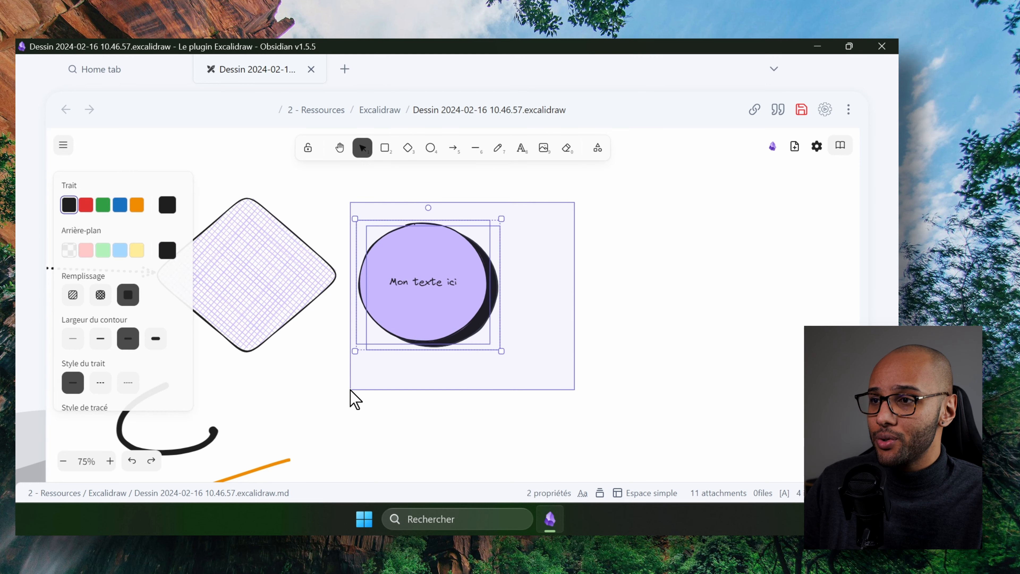
right_click(426, 277)
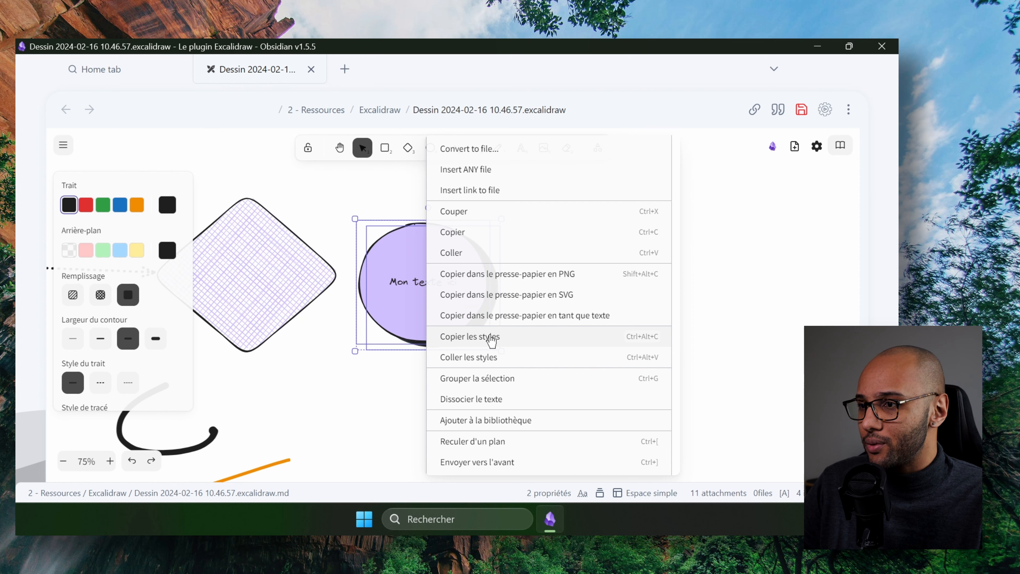
left_click(496, 379)
left_click(565, 312)
Shift the grouped circles slightly and scale them up to more than twice their size
left_click(458, 278)
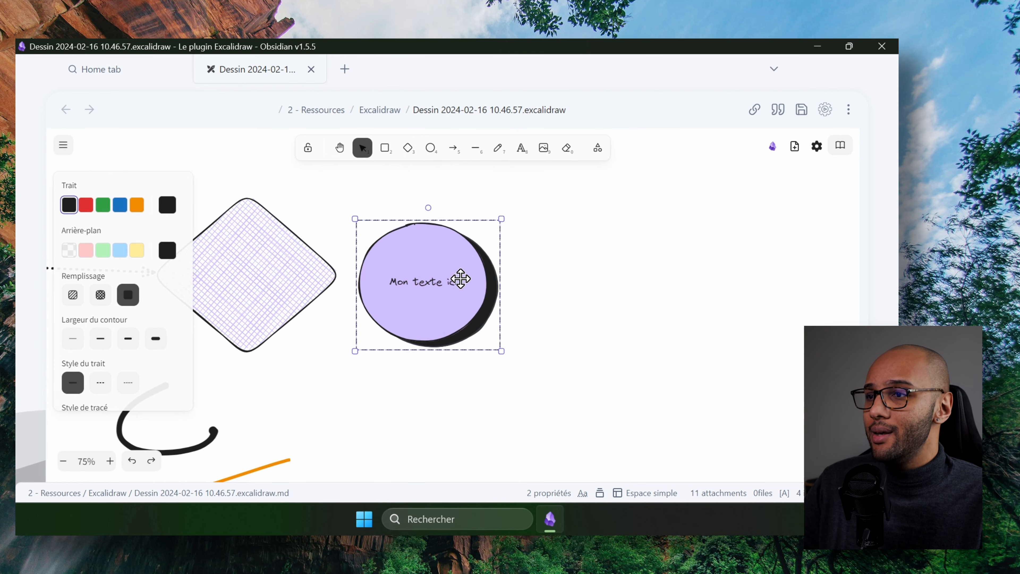
left_click_drag(458, 278, 471, 262)
scroll(526, 326, "down", 5)
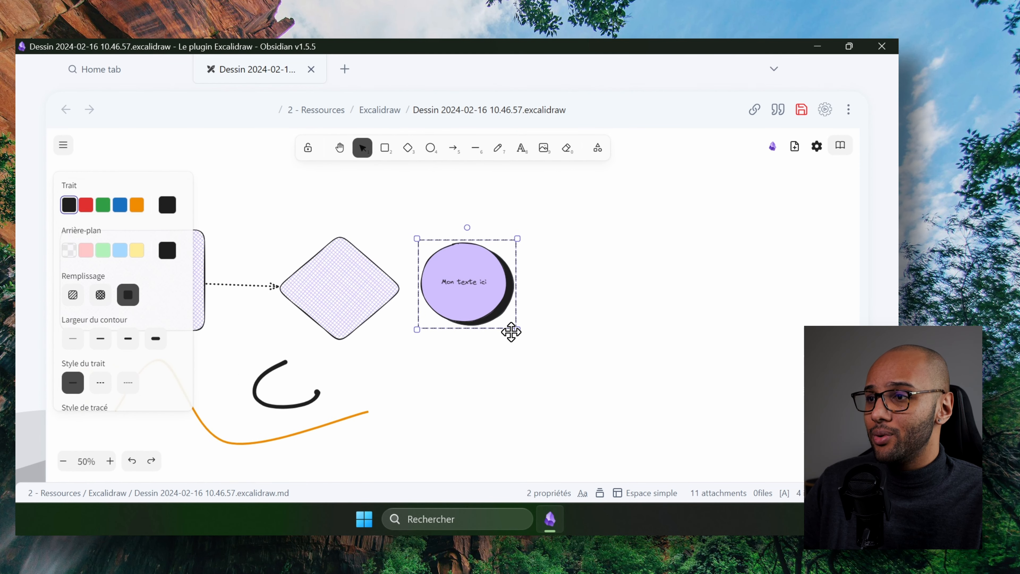
left_click_drag(581, 362, 638, 401)
scroll(590, 364, "down", 4)
scroll(591, 362, "up", 3)
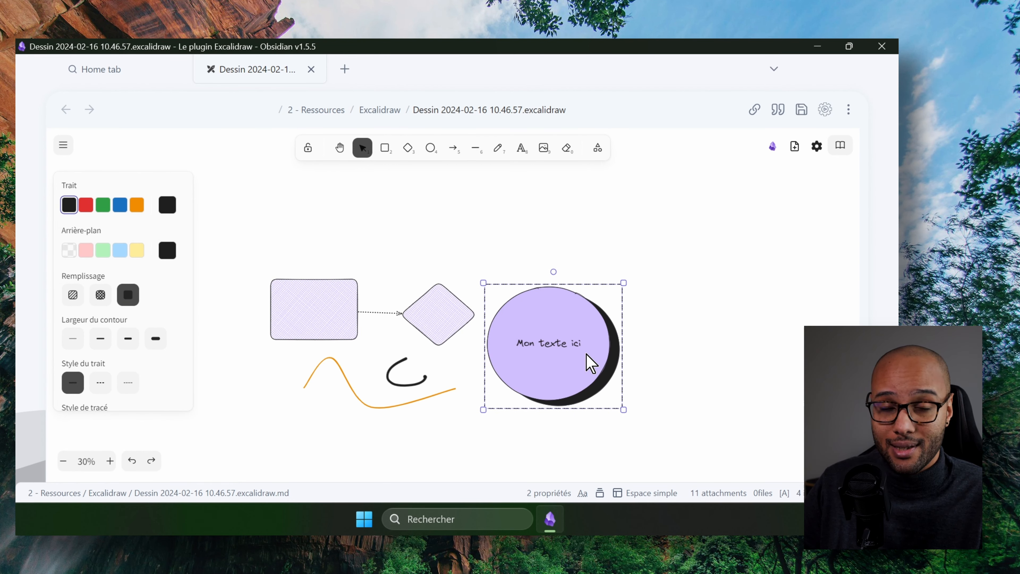
left_click(542, 274)
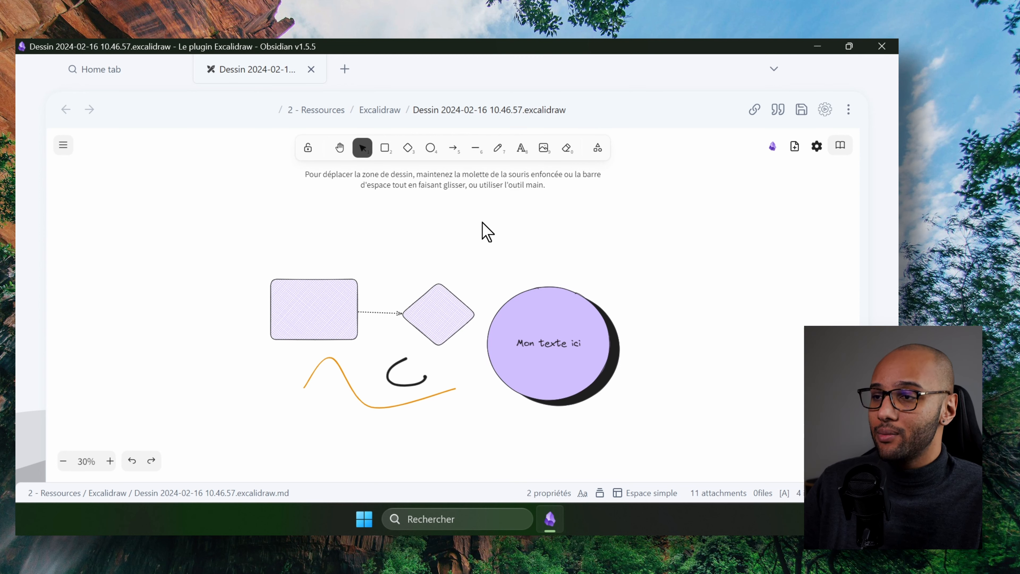
Add the text "Mon texte ici" above the shapes, enlarge it to heading size and center it over the diamond
double_click(418, 232)
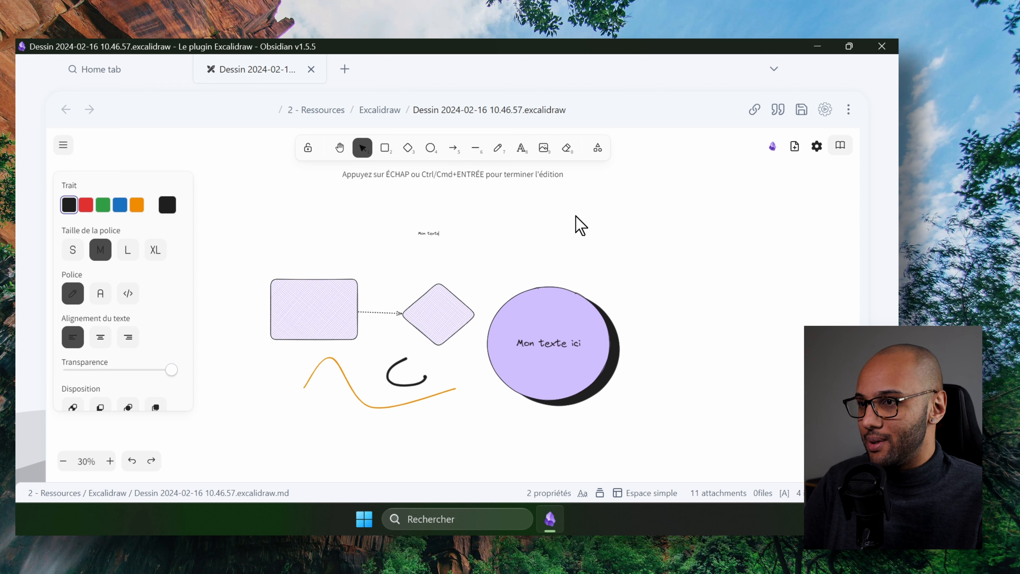
left_click(581, 225)
left_click(435, 233)
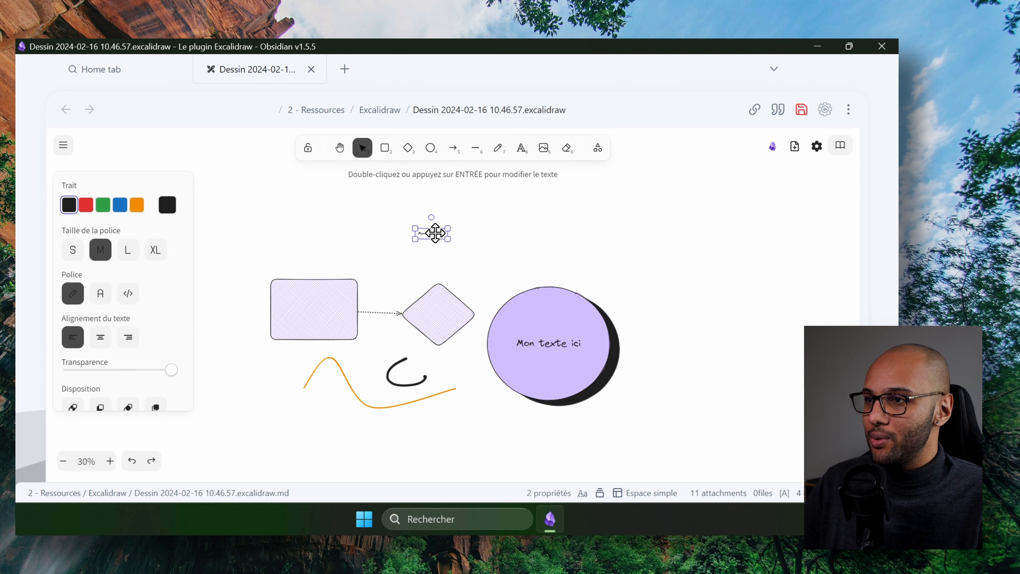
left_click_drag(446, 237, 587, 266)
left_click_drag(536, 245, 466, 220)
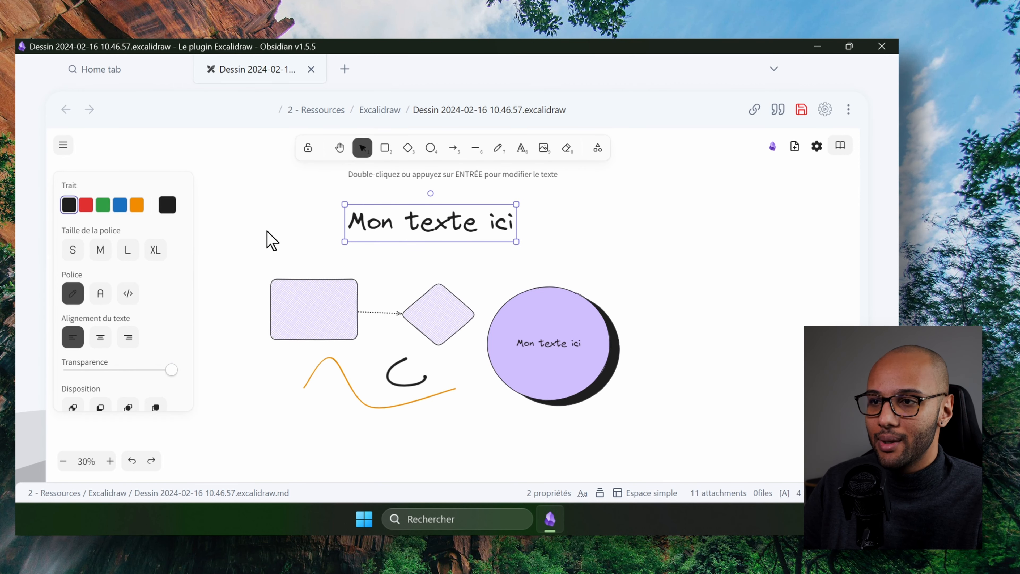
Try the XL font size and the normal font on the heading, reverting each to the enlarged hand-drawn text
left_click(147, 252)
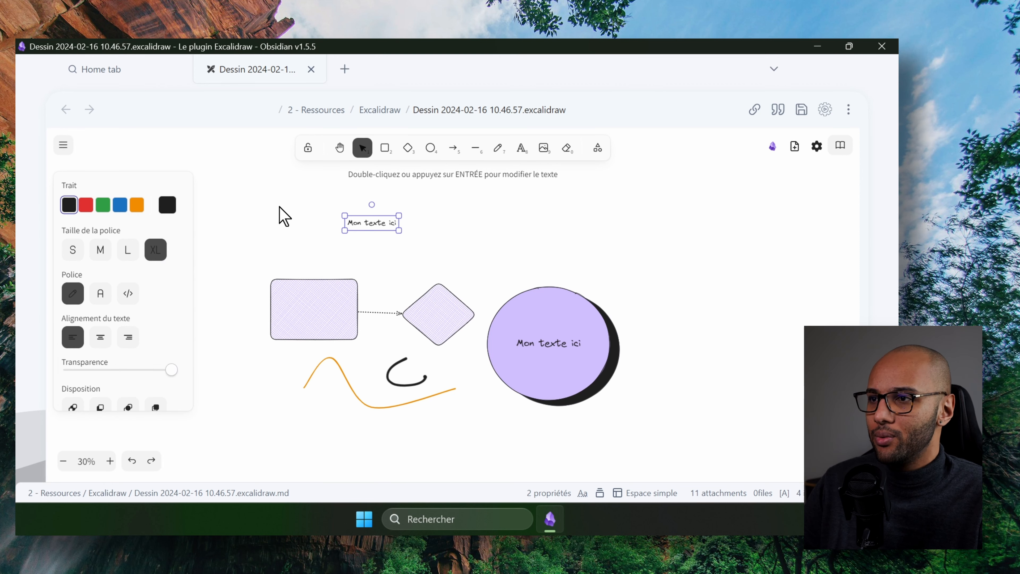
key("ctrl+z")
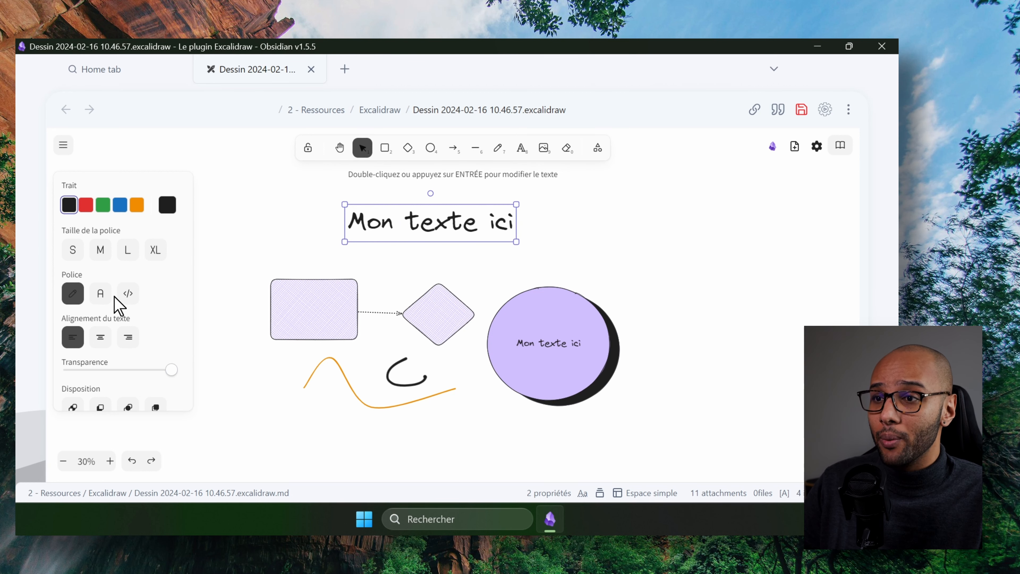
left_click(100, 295)
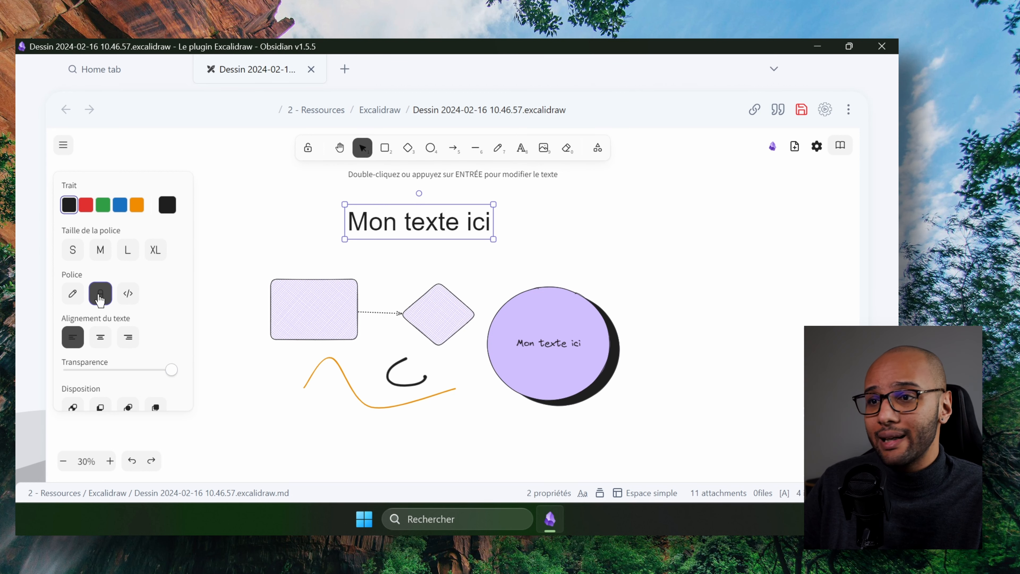
left_click(69, 293)
left_click(436, 273)
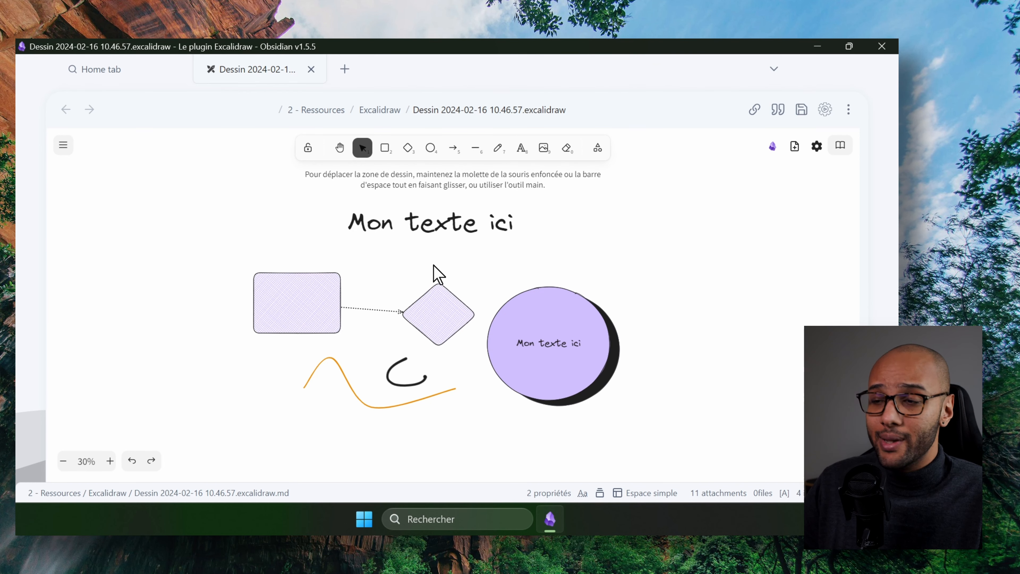
Move the rectangle onto the large purple circle and delete the arrow linking it to the diamond
left_click(310, 298)
left_click_drag(312, 295, 540, 335)
left_click(385, 297)
key("Delete")
Bring the rectangle to the front of the circle group and change its fill style to solid
right_click(493, 304)
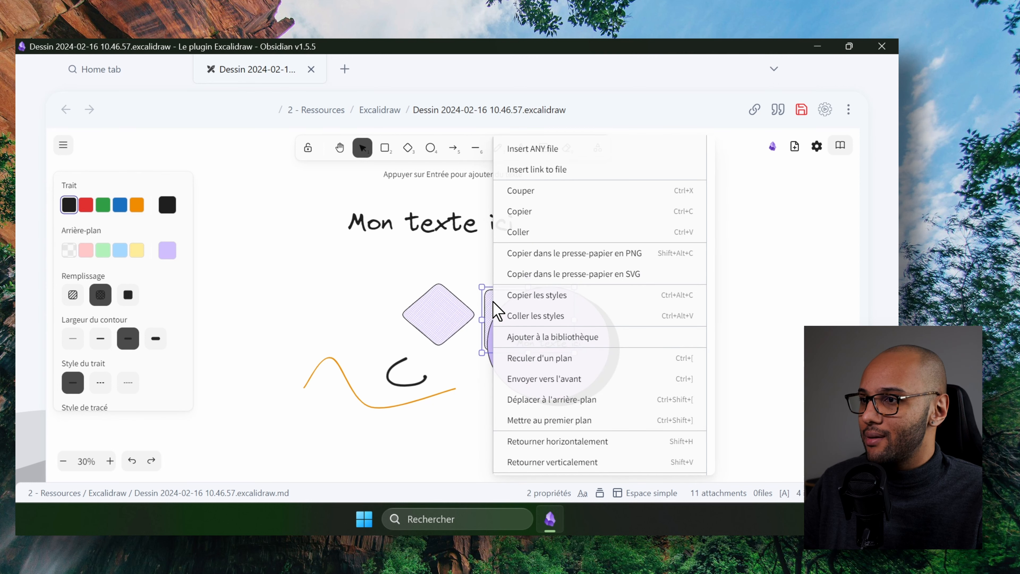
left_click(576, 422)
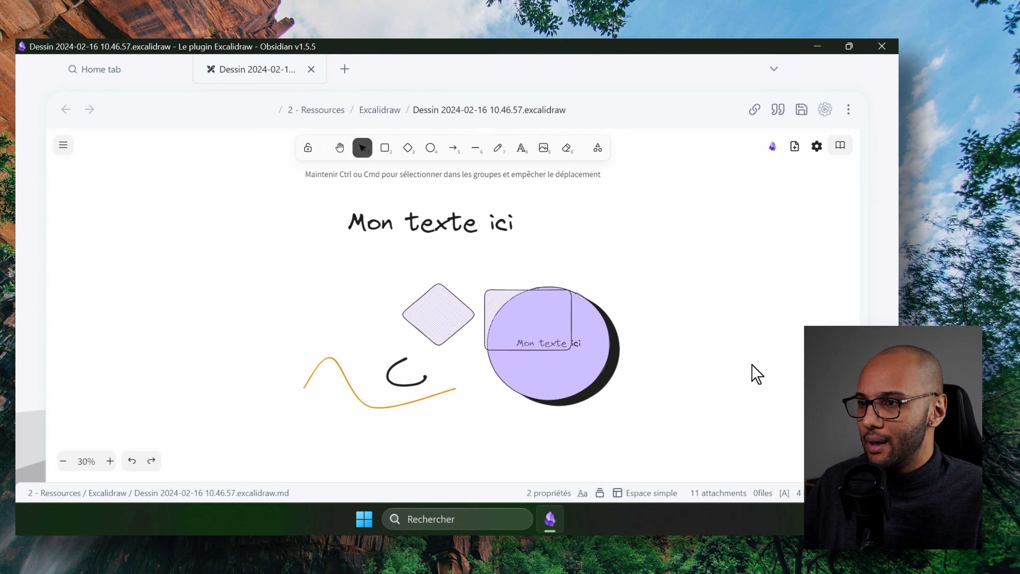
left_click(128, 296)
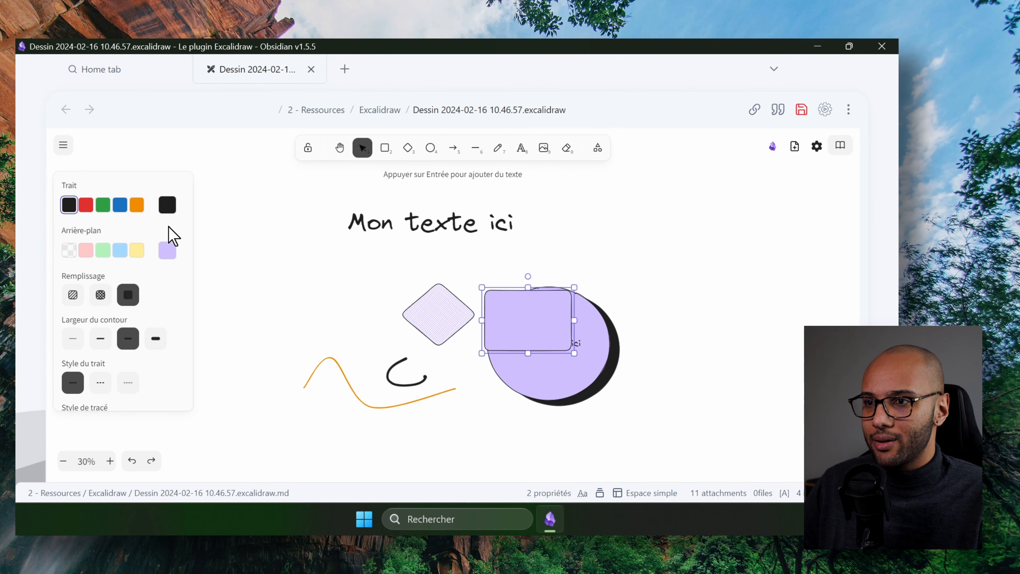
Set the background color of the rectangle on the purple circle to light blue a5d8ff
left_click(166, 251)
left_click(245, 300)
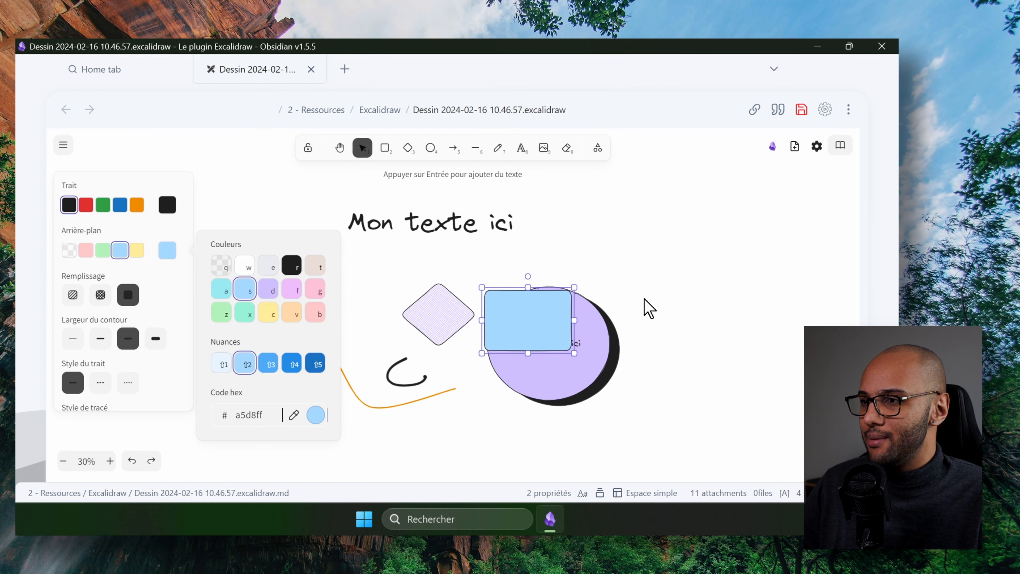
left_click(644, 305)
scroll(615, 346, "up", 5)
left_click(455, 308)
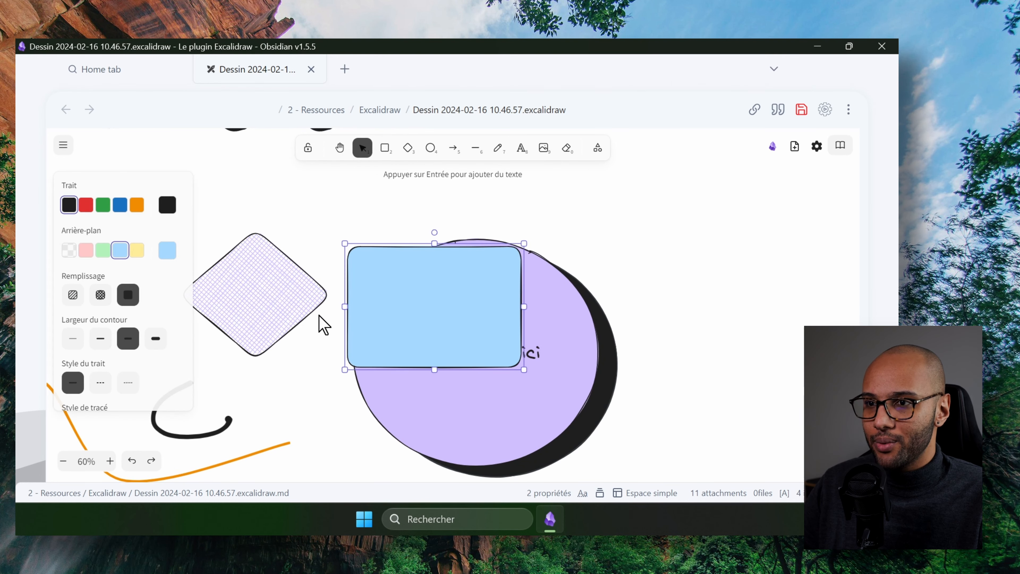
Make the blue rectangle semi-transparent and shift it so it partly overlaps the purple circle and its text
scroll(175, 327, "down", 5)
left_click_drag(171, 310, 114, 326)
left_click_drag(445, 293, 405, 282)
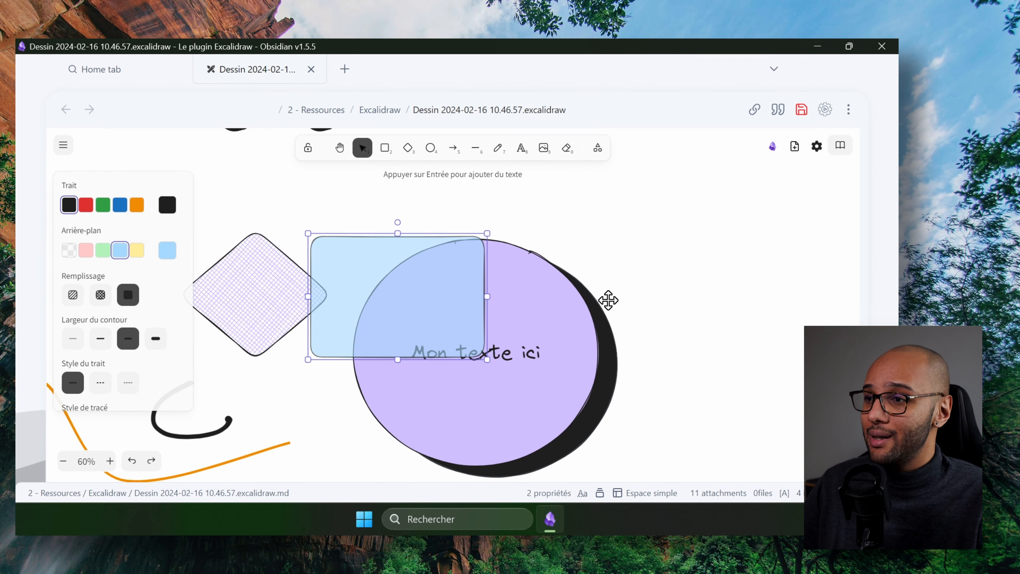
scroll(683, 289, "down", 5)
left_click_drag(436, 281, 625, 308)
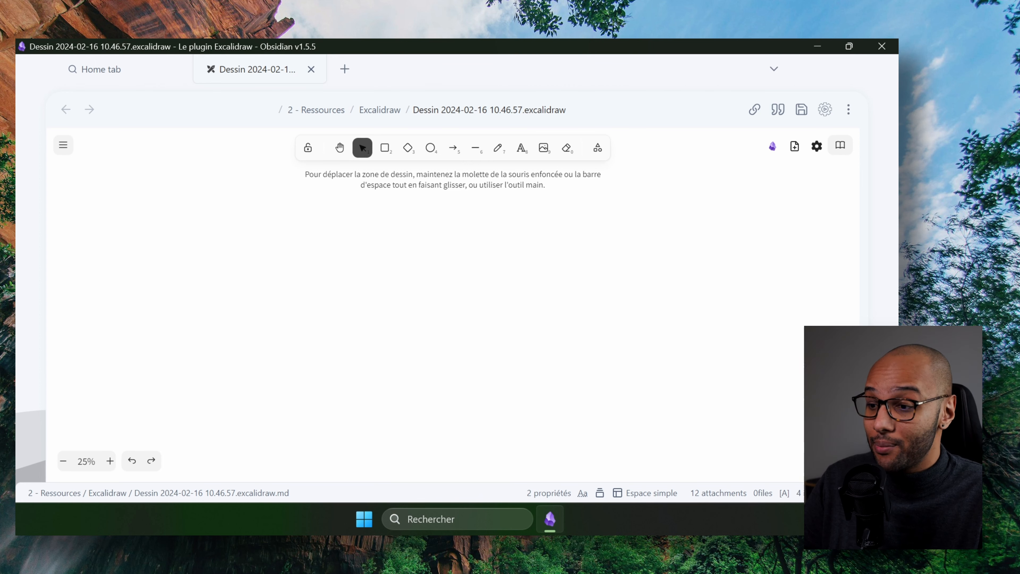
Insert the purple night-sky image on an empty area of the canvas and scale it down
left_click_drag(571, 378, 598, 406)
scroll(672, 345, "down", 2)
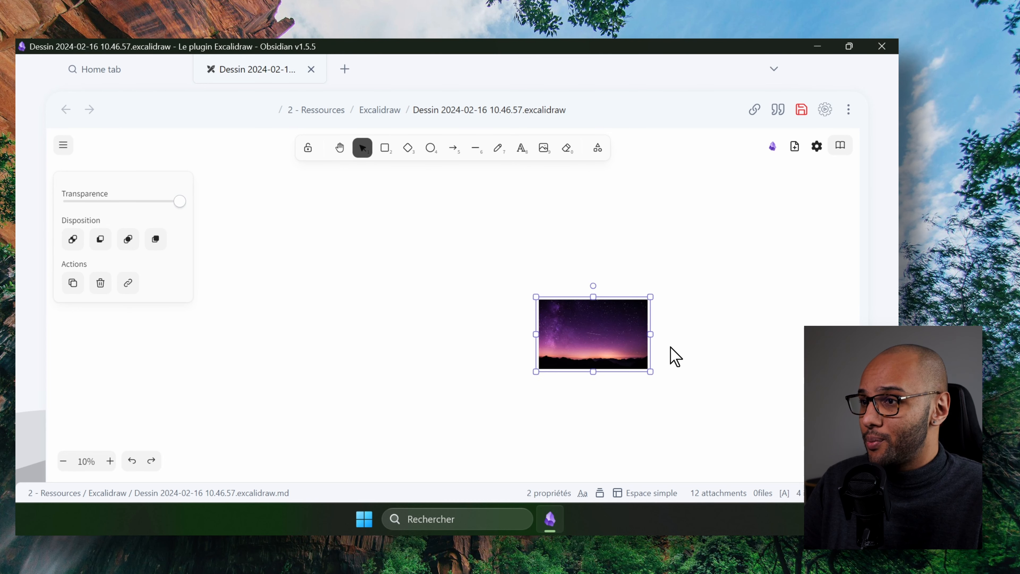
left_click_drag(701, 325, 572, 288)
scroll(524, 333, "up", 3)
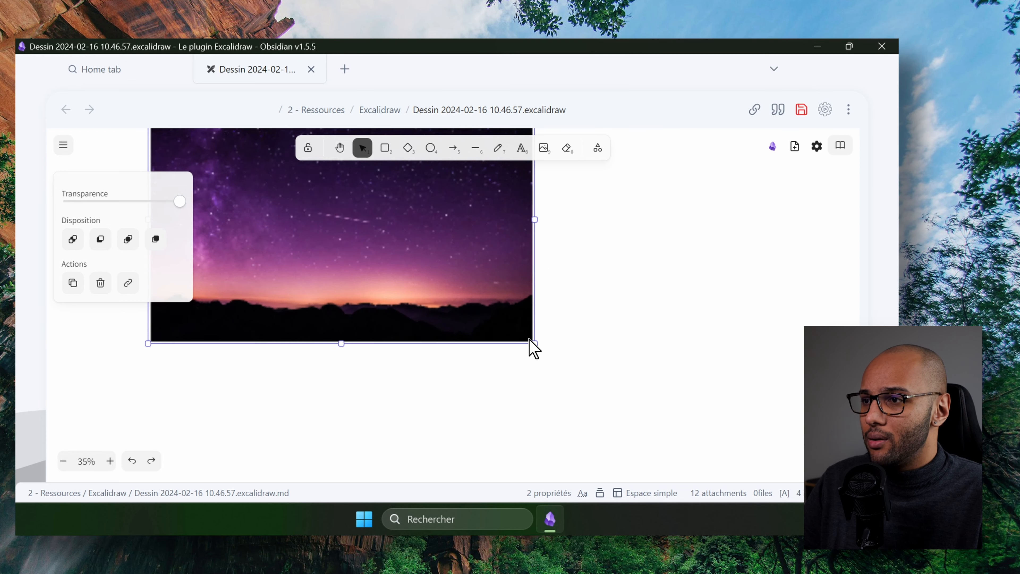
left_click_drag(534, 345, 377, 282)
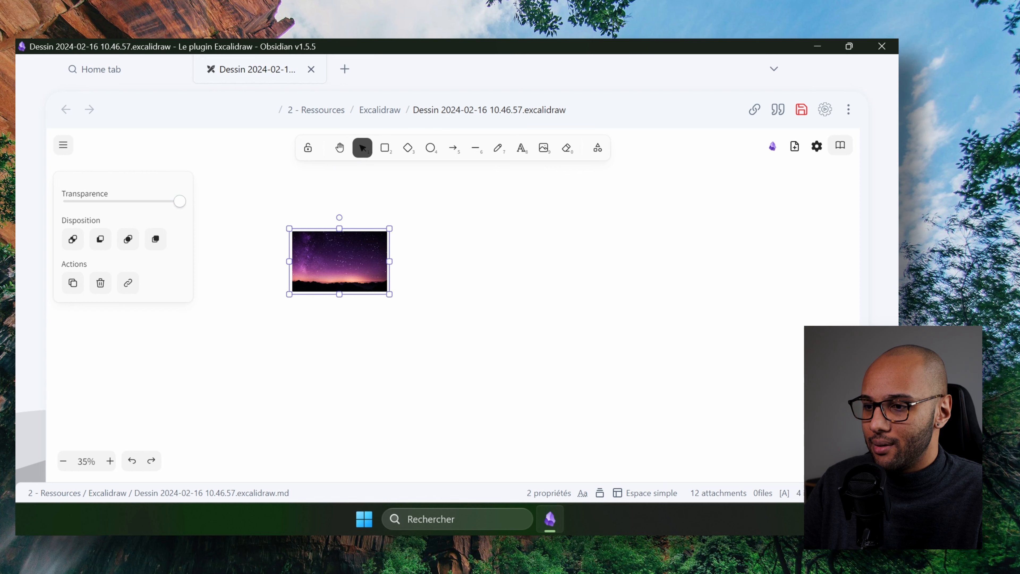
Insert the misty forest river image and place it up and to the right of the night-sky image
left_click_drag(550, 518, 505, 285)
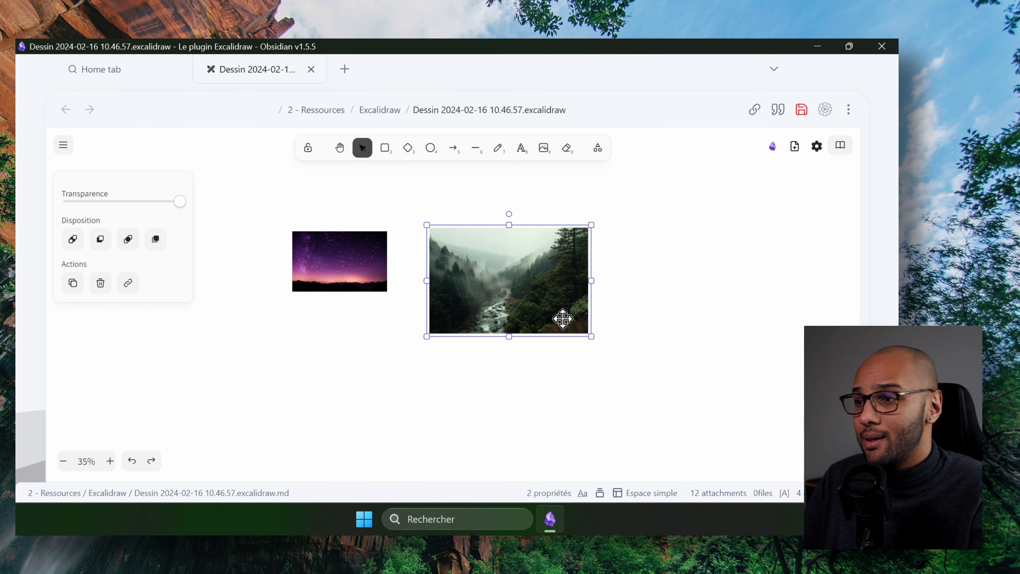
left_click_drag(526, 278, 582, 244)
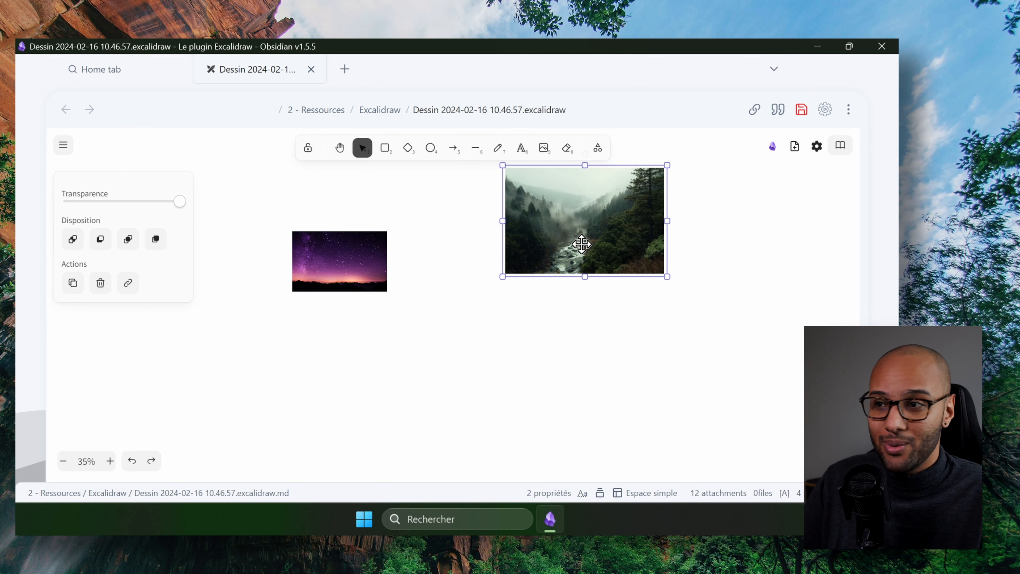
left_click(576, 346)
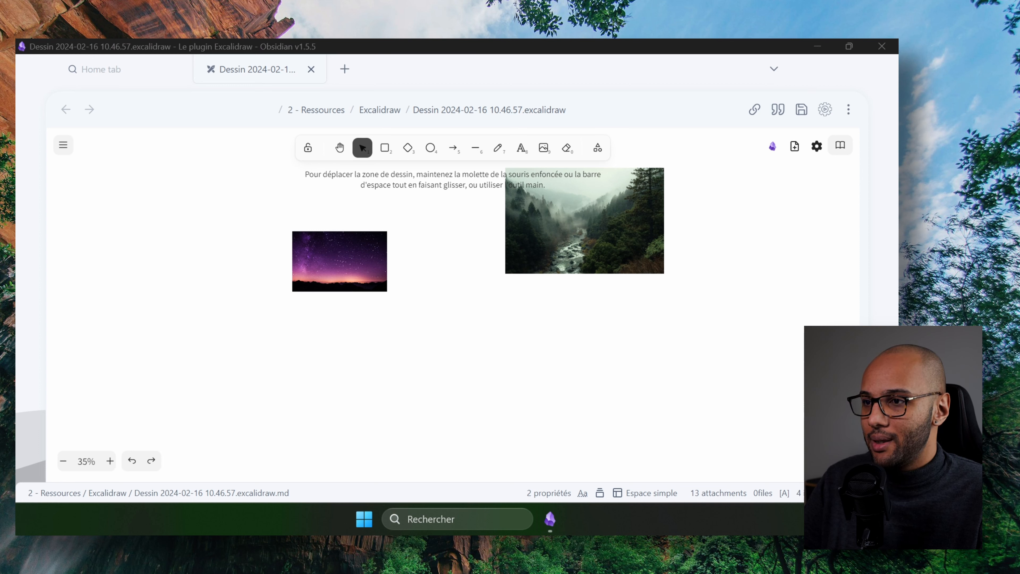
Embed the copied Unsplash photo page on the canvas below the night-sky image
left_click(294, 327)
key("ctrl+v")
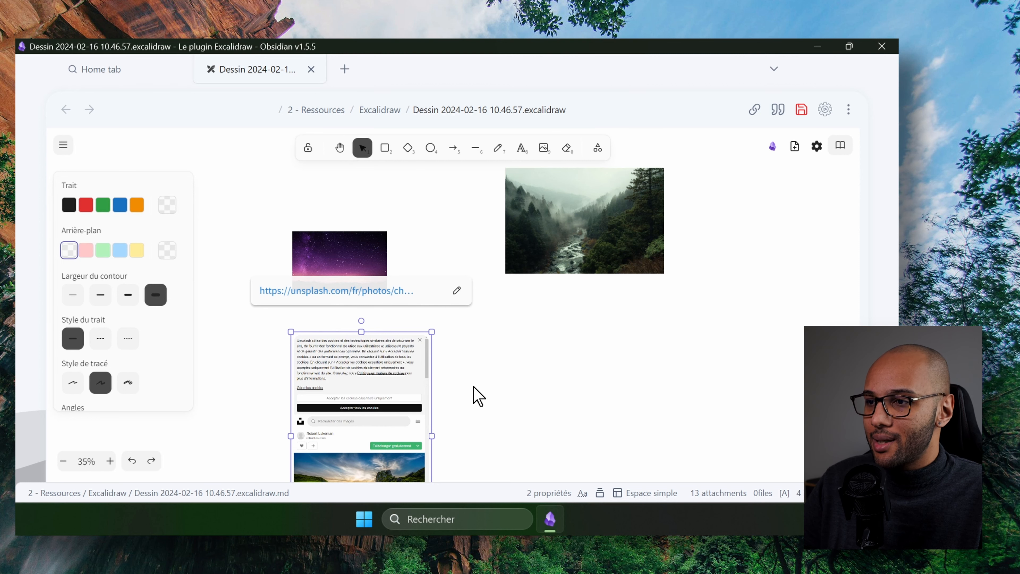
scroll(474, 393, "down", 3)
scroll(417, 306, "up", 2, "ctrl")
scroll(416, 294, "up", 2)
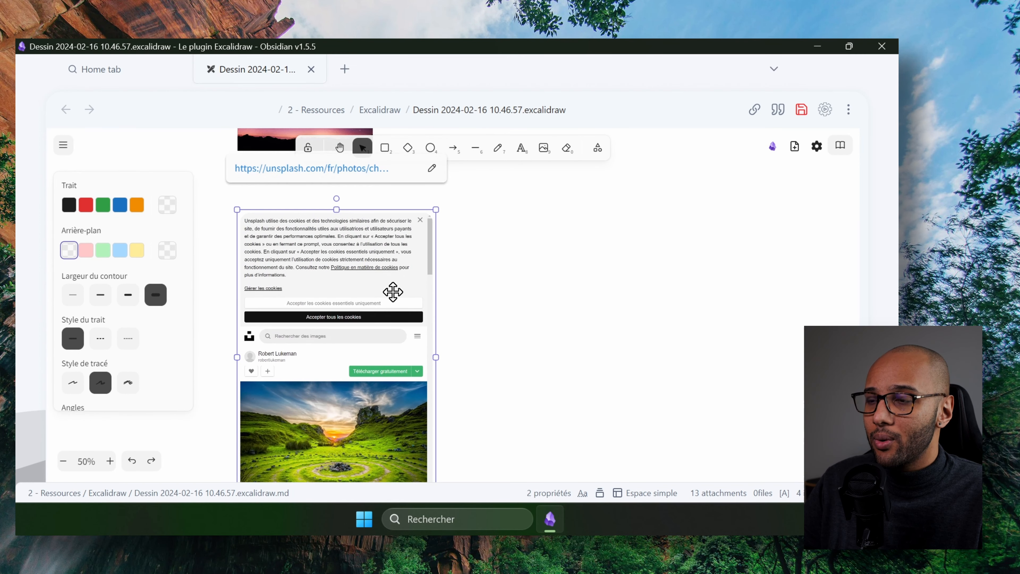
Close the cookie notice inside the embedded Unsplash page and enlarge the embed's frame to a wide format
left_click(395, 263)
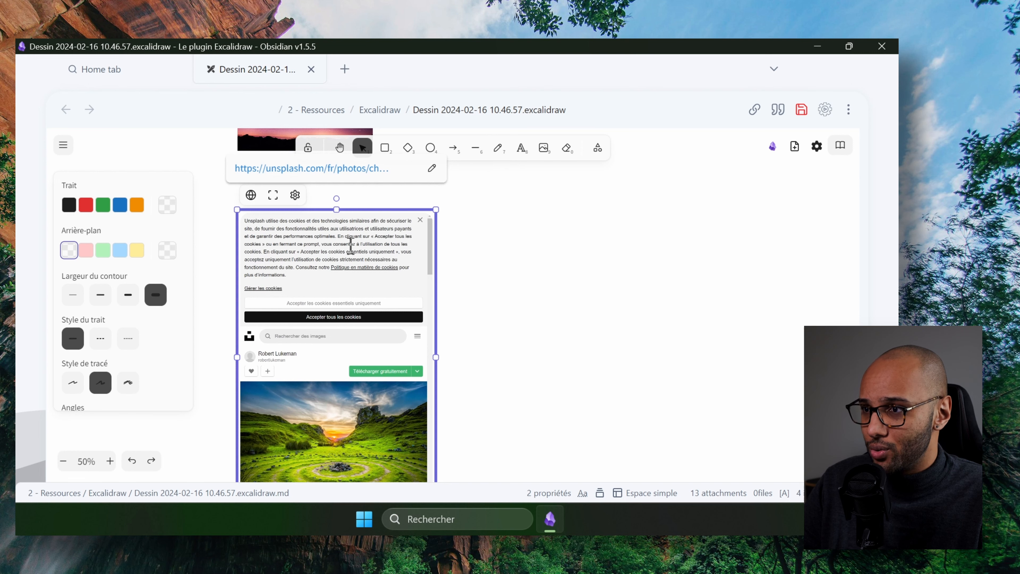
left_click(419, 220)
left_click(472, 319)
scroll(485, 349, "down", 6)
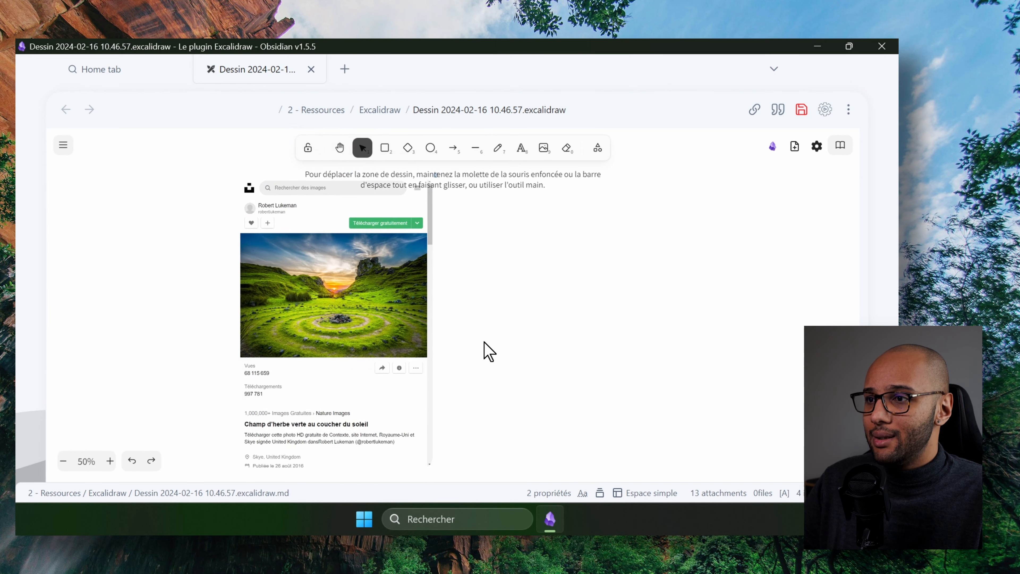
left_click(428, 396)
left_click_drag(429, 399, 611, 451)
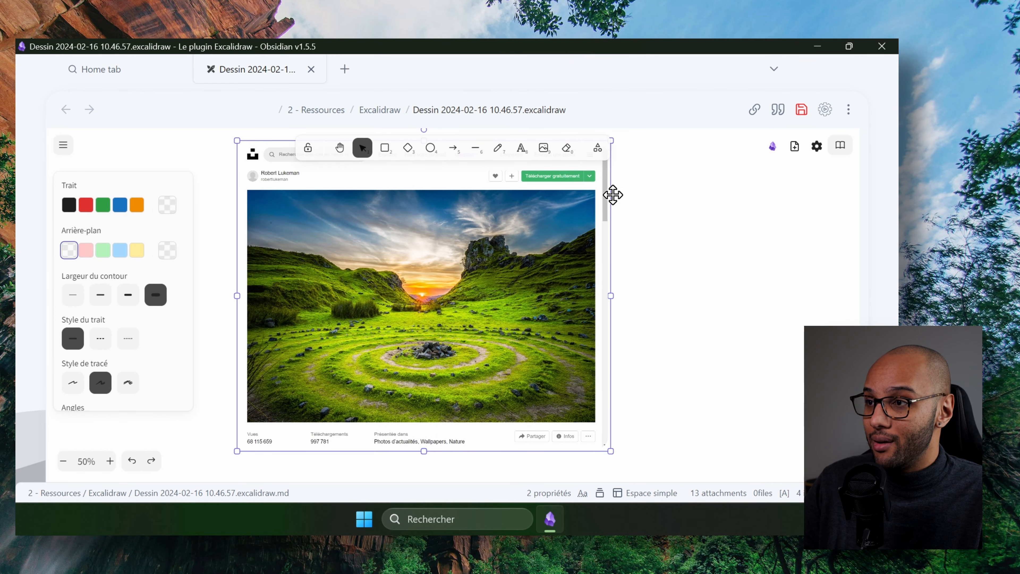
Browse down the embedded Unsplash page and open its "Arrière-Plans De Sites Web" tag
left_click(610, 205)
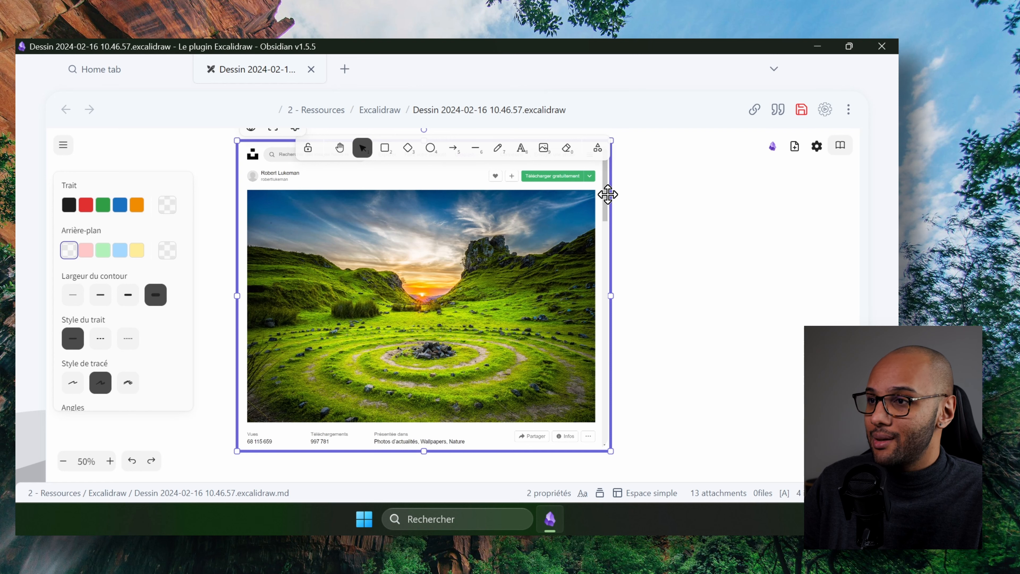
left_click_drag(606, 195, 391, 267)
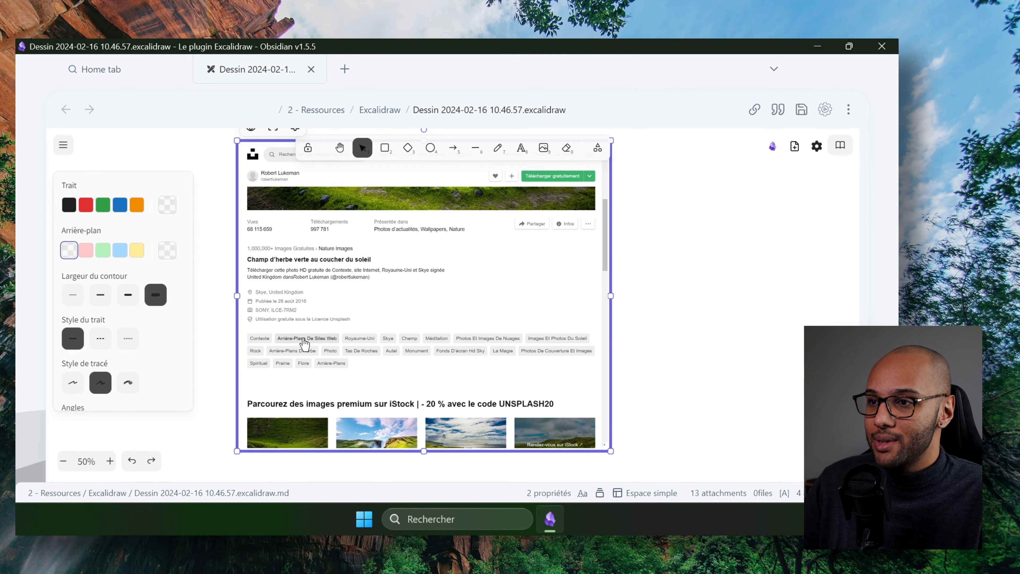
left_click(304, 340)
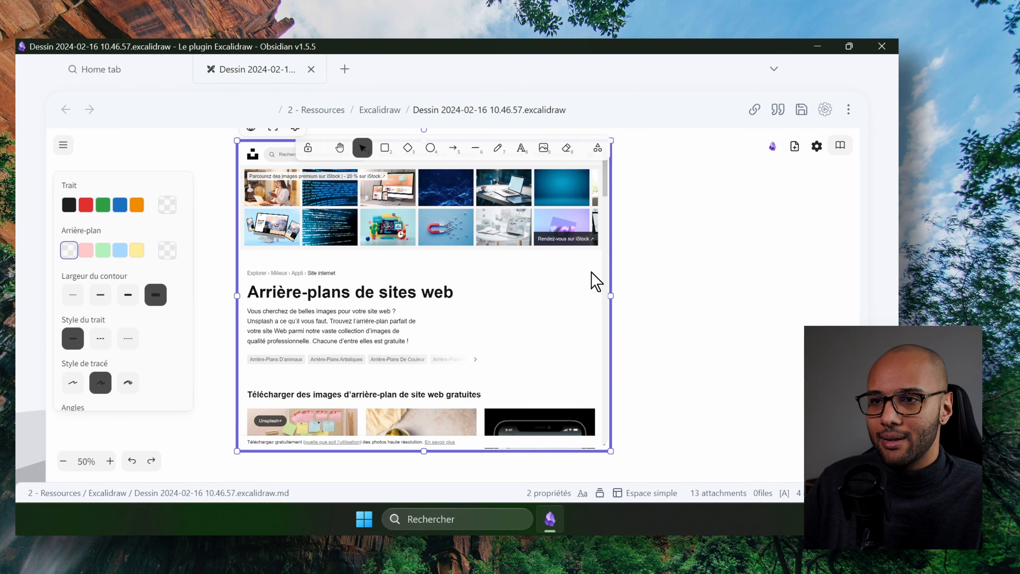
left_click(653, 432)
left_click(700, 374)
scroll(700, 374, "down", 7)
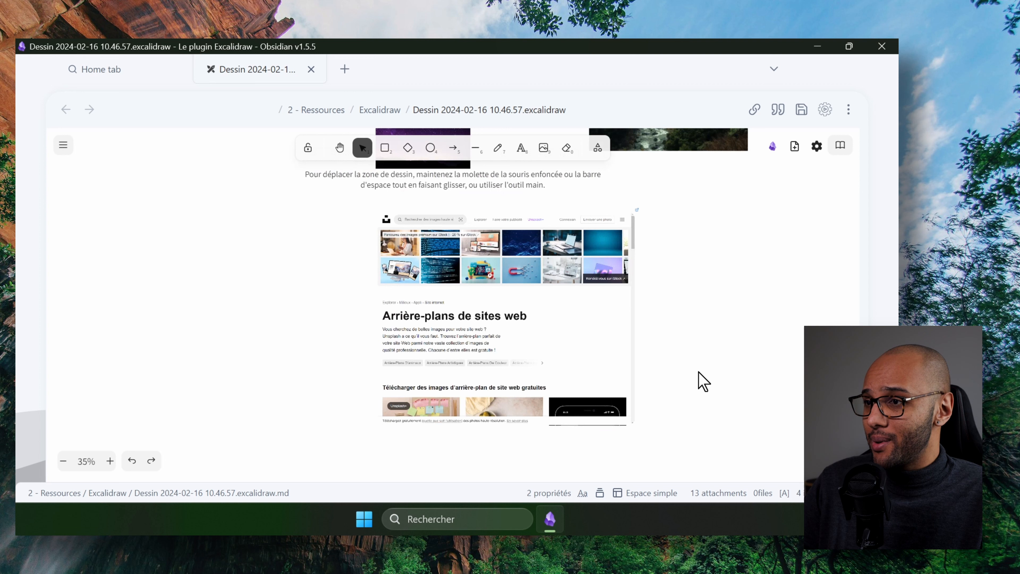
Embed the local audio file on the empty canvas and move it closer to the embedded web page
left_click_drag(745, 345, 386, 358)
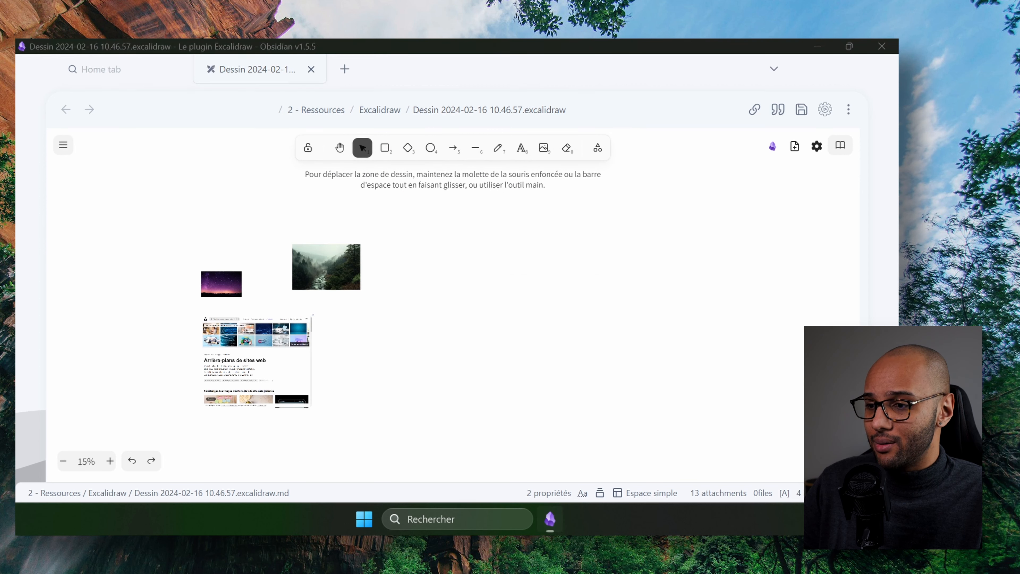
left_click_drag(429, 261, 405, 321)
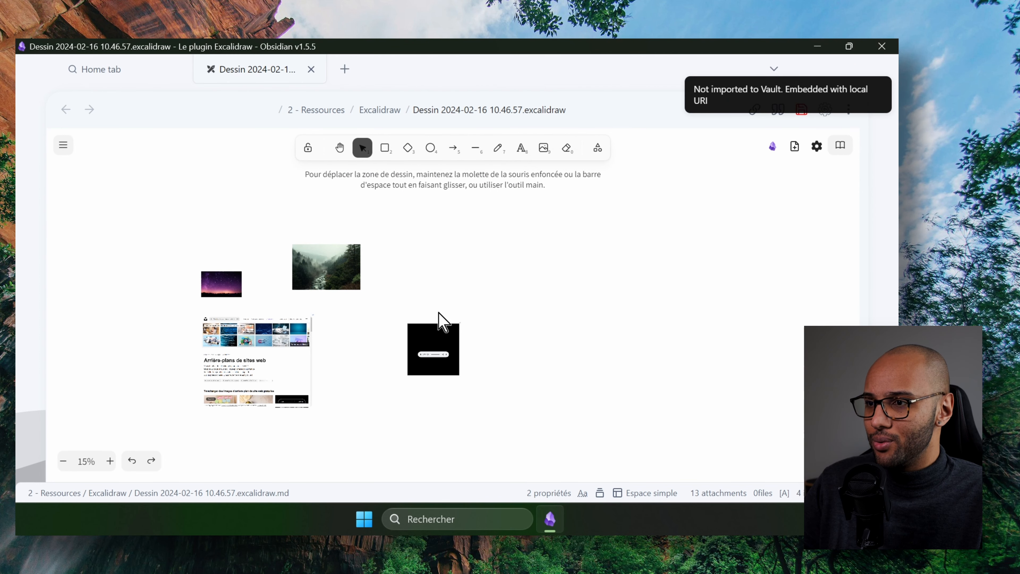
left_click_drag(431, 356, 393, 349)
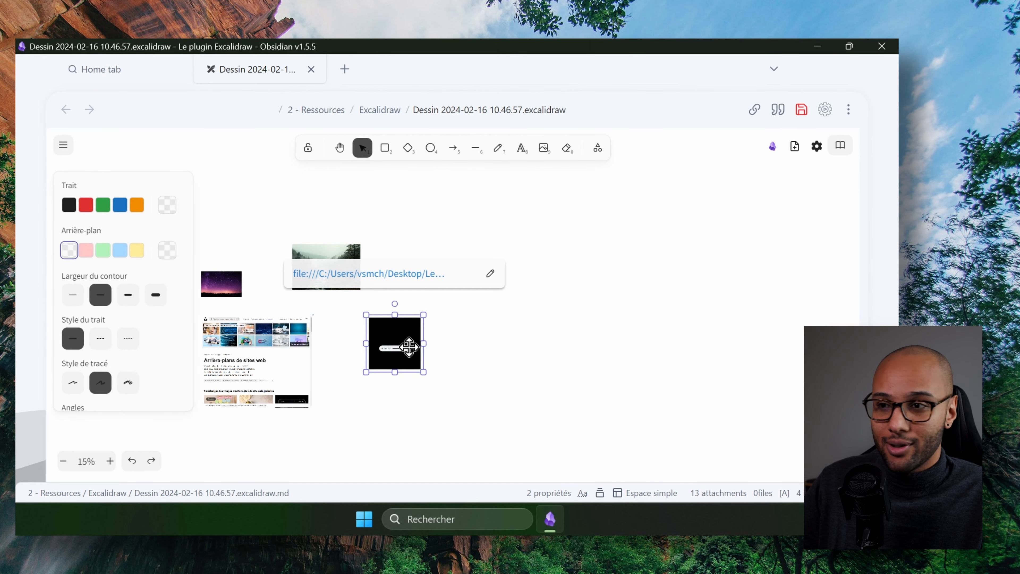
Embed the local video file to the upper right of the audio player and resize its frame to widescreen
left_click(496, 328)
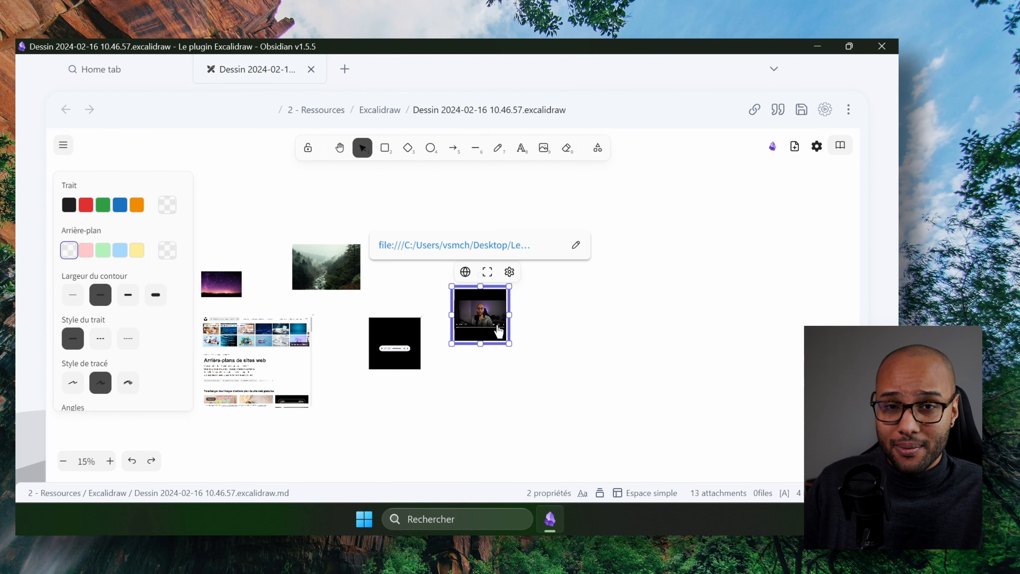
left_click(544, 309)
scroll(482, 317, "up", 10)
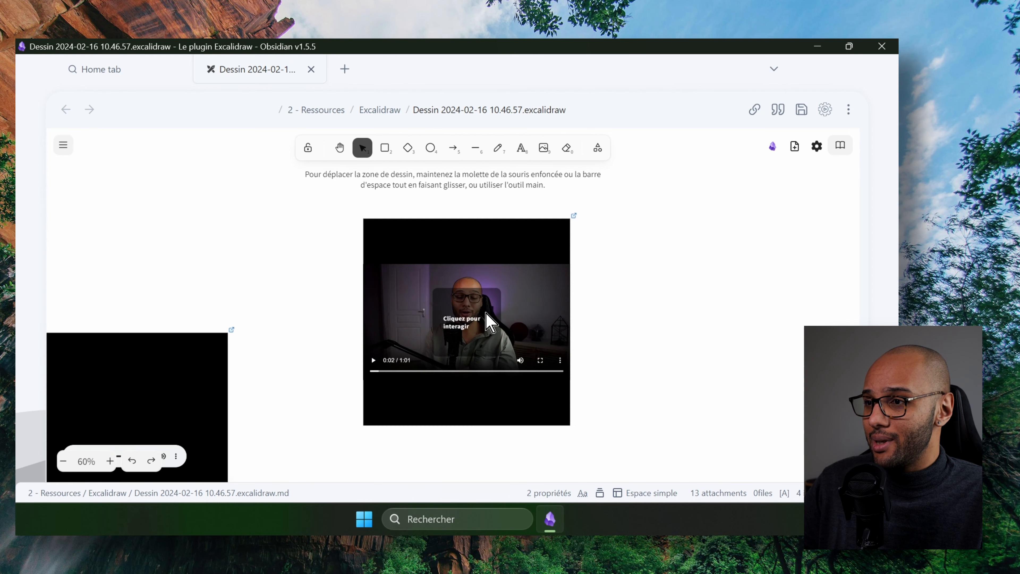
left_click(575, 428)
left_click_drag(576, 435, 740, 425)
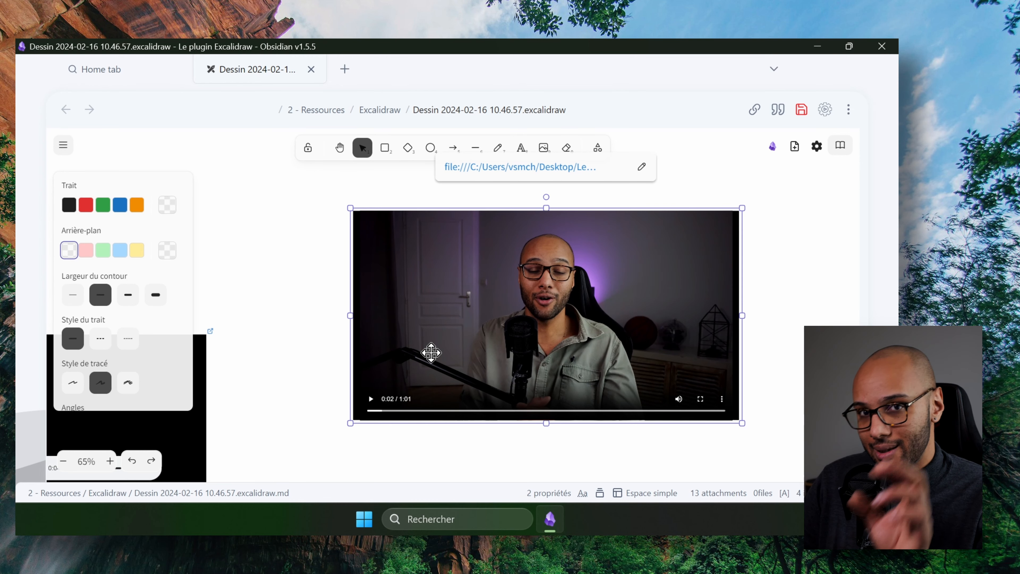
Play the embedded video on the canvas, and view it together with the other embedded media
left_click(370, 397)
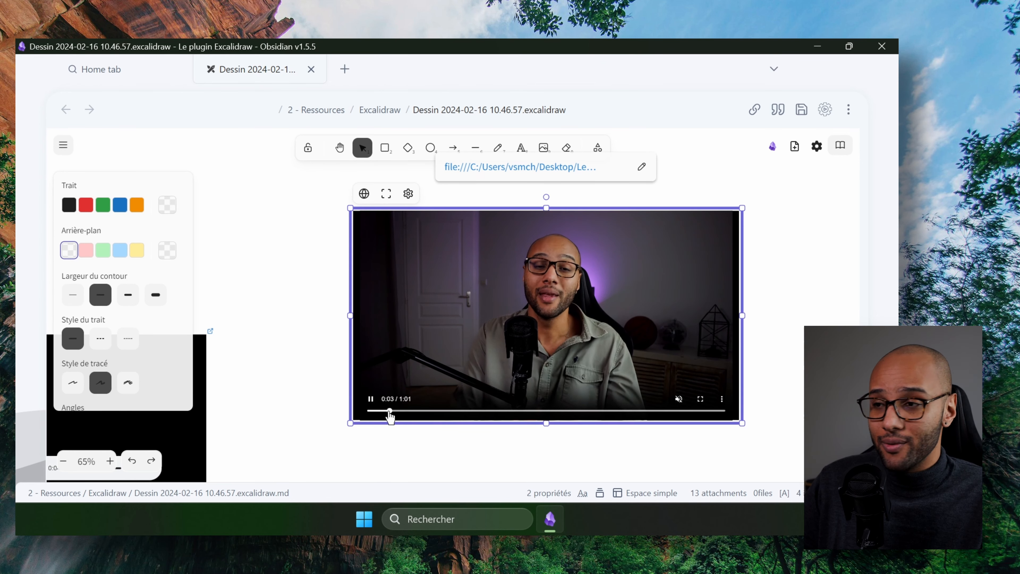
left_click(477, 431)
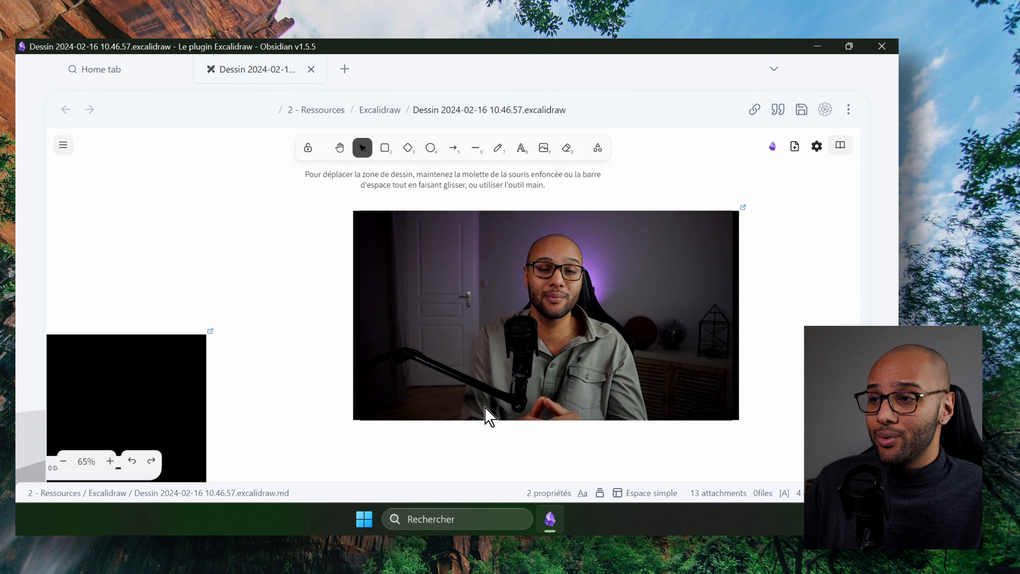
scroll(485, 409, "down", 4)
left_click_drag(362, 366, 492, 280)
scroll(498, 296, "down", 3)
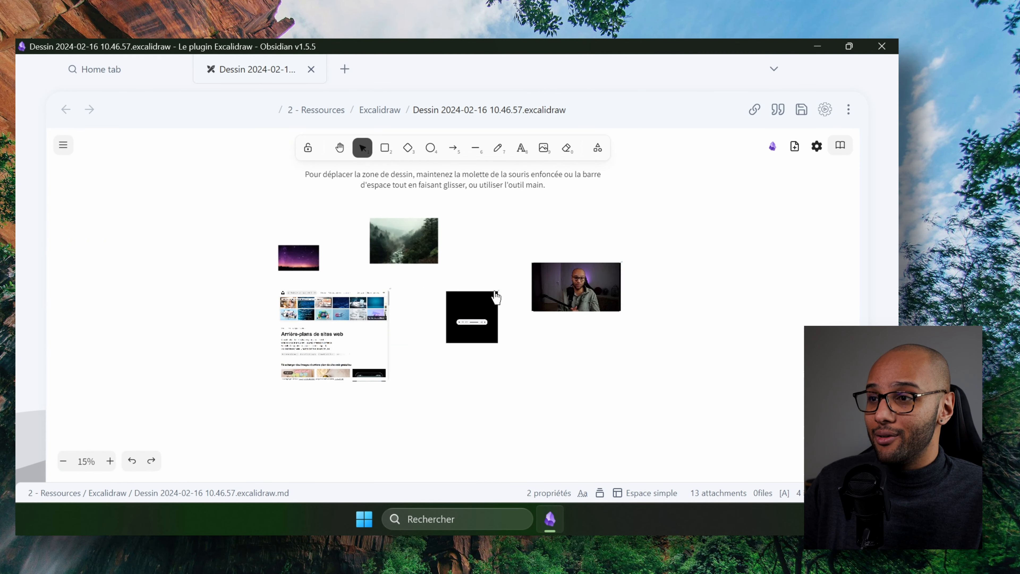
scroll(494, 296, "up", 1)
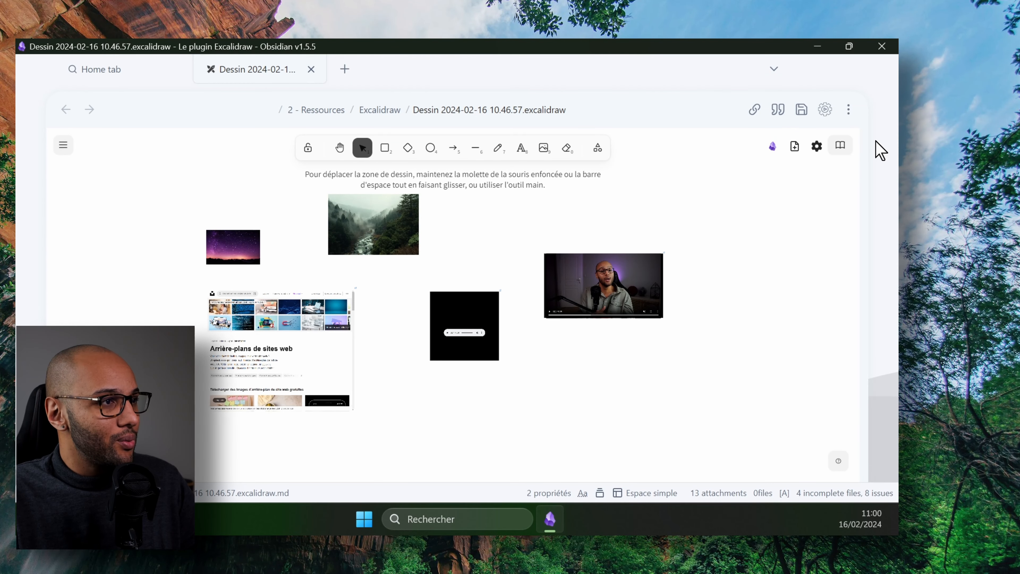
Open the personal library, browse the online Excalidraw Libraries directory and sort it by total downloads
left_click(841, 147)
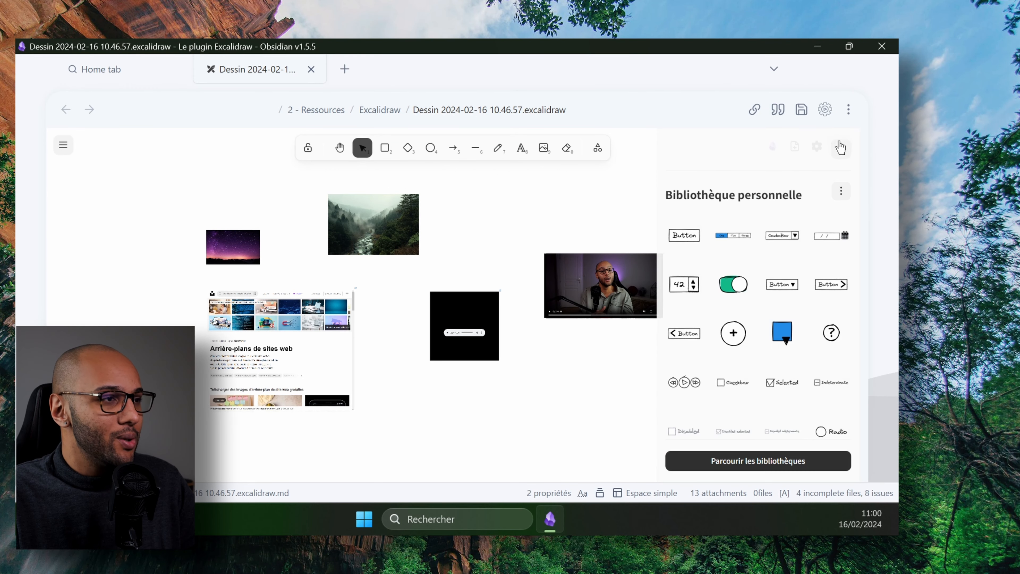
left_click(740, 469)
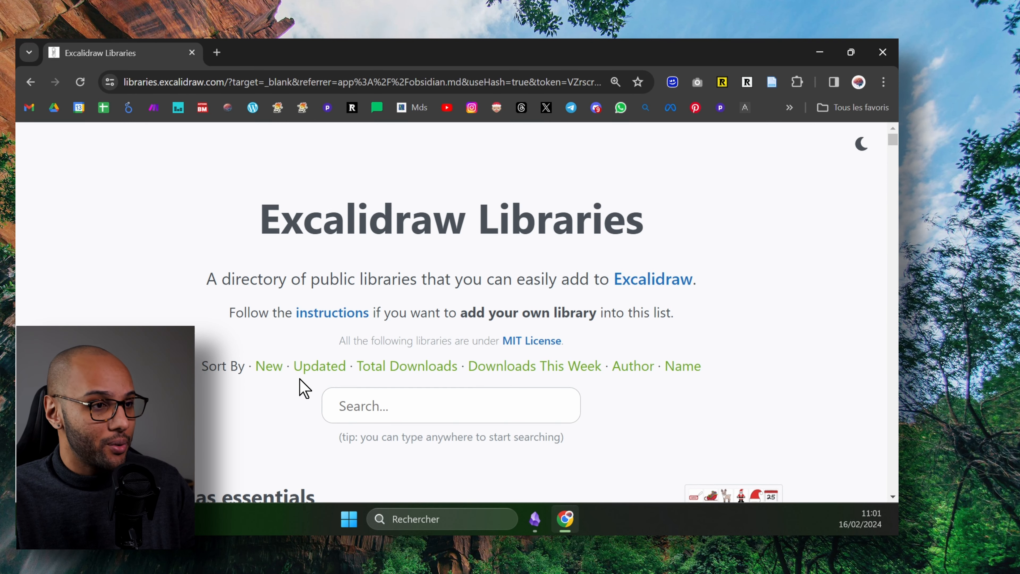
left_click(424, 372)
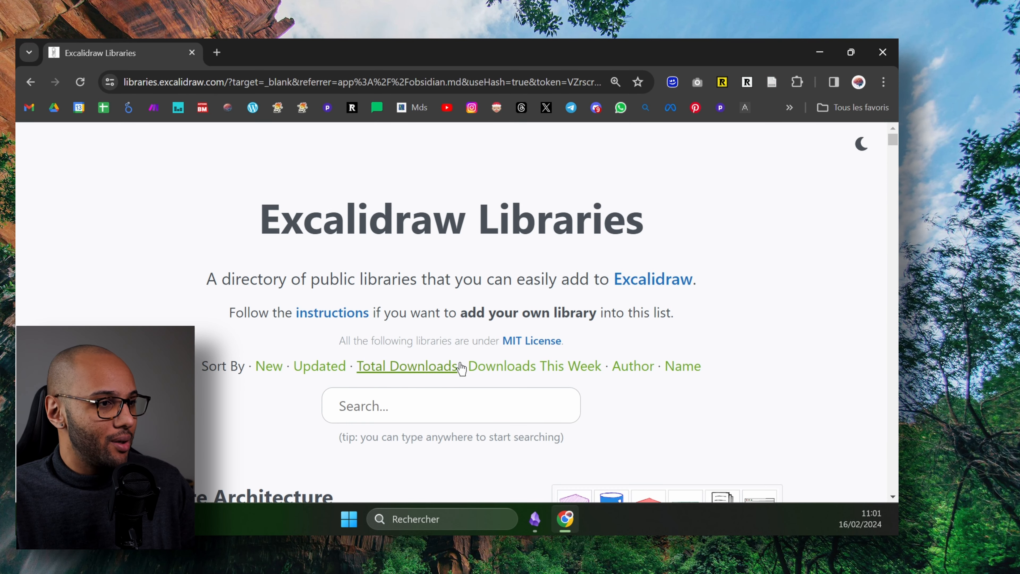
scroll(808, 265, "down", 5)
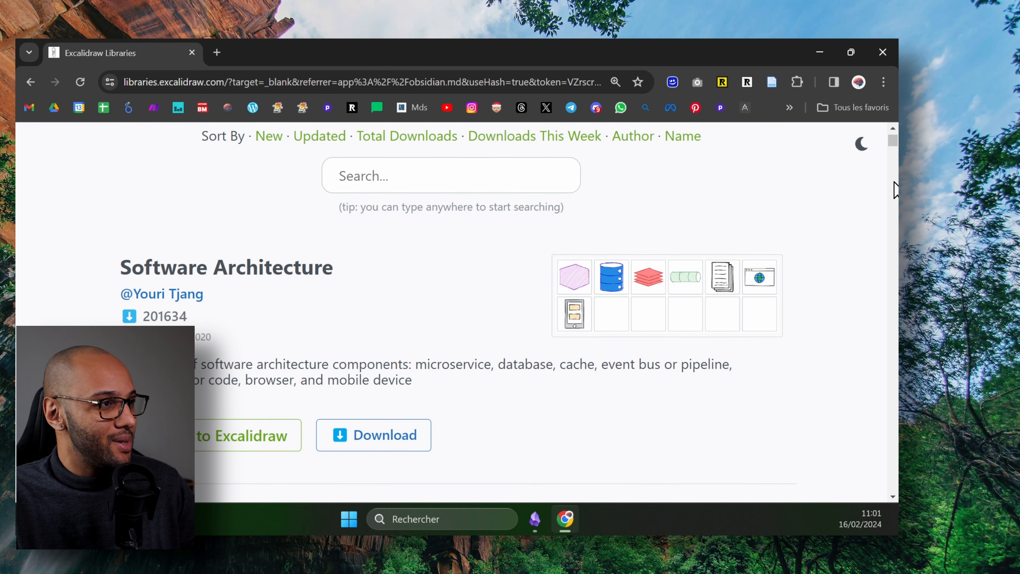
scroll(881, 200, "down", 15)
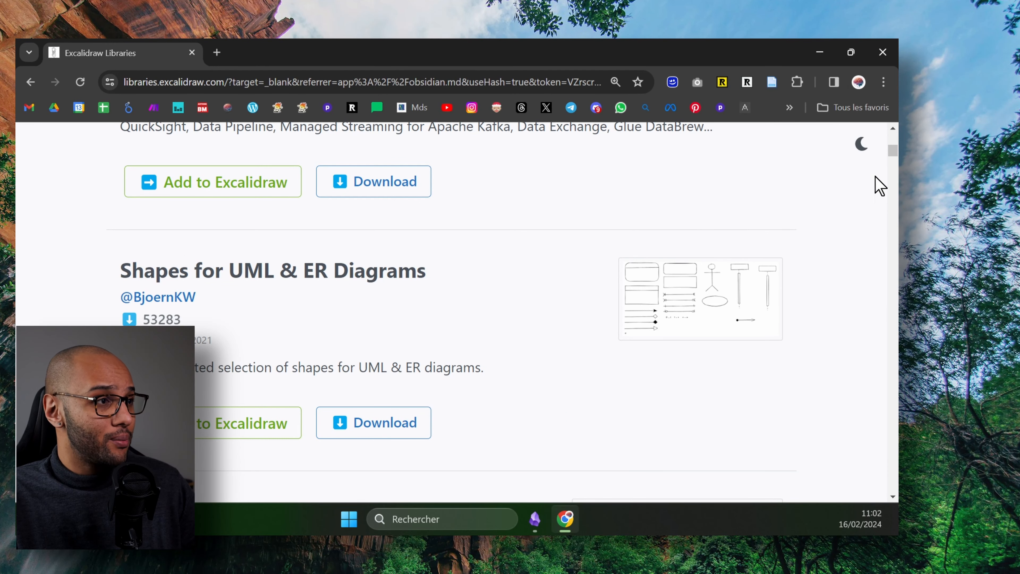
scroll(762, 329, "down", 5)
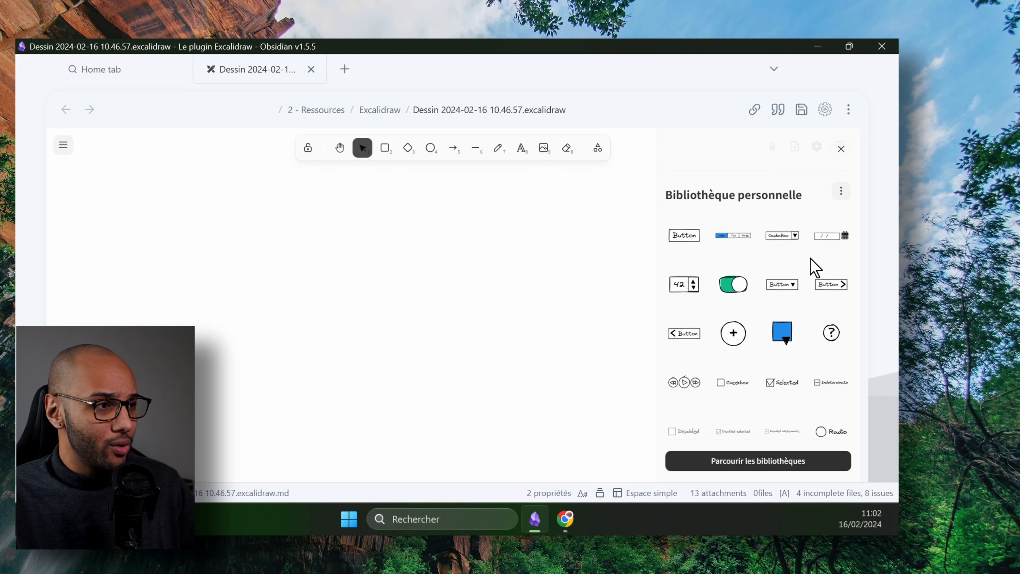
Insert the horizontal bar chart from the personal library onto the canvas and enlarge it
scroll(768, 291, "down", 6)
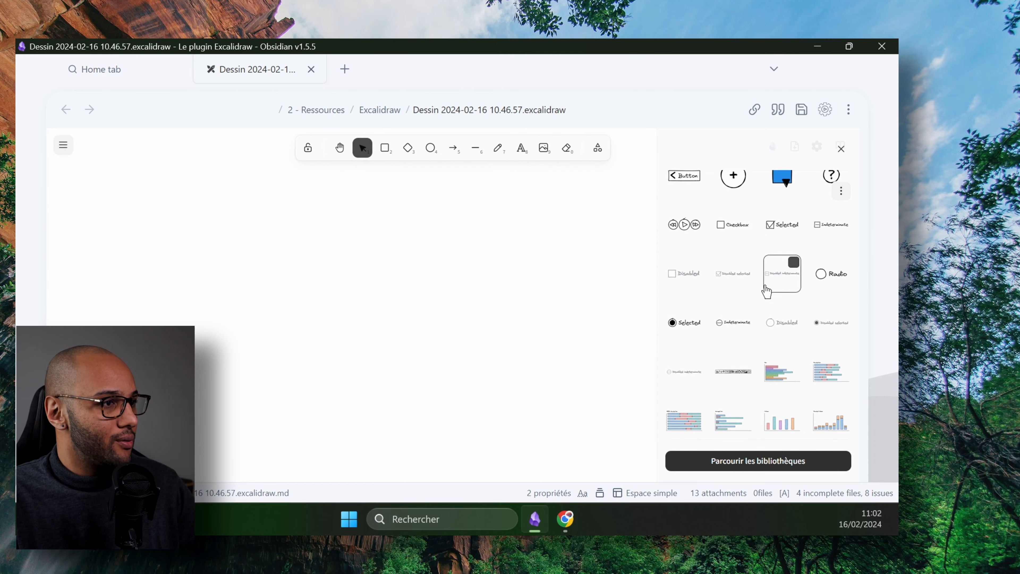
left_click(783, 235)
left_click(524, 314)
left_click(474, 319)
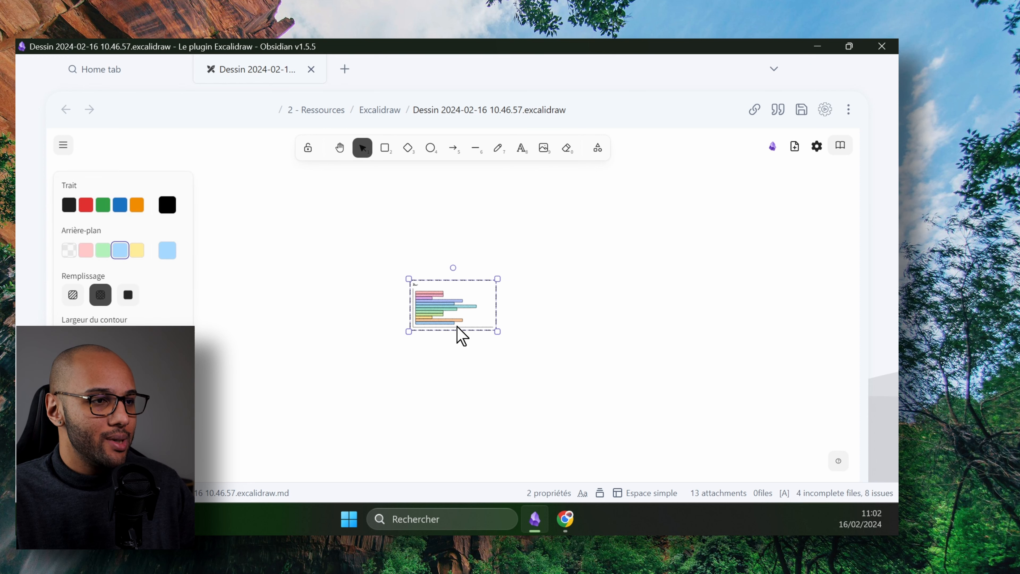
scroll(456, 334, "up", 6)
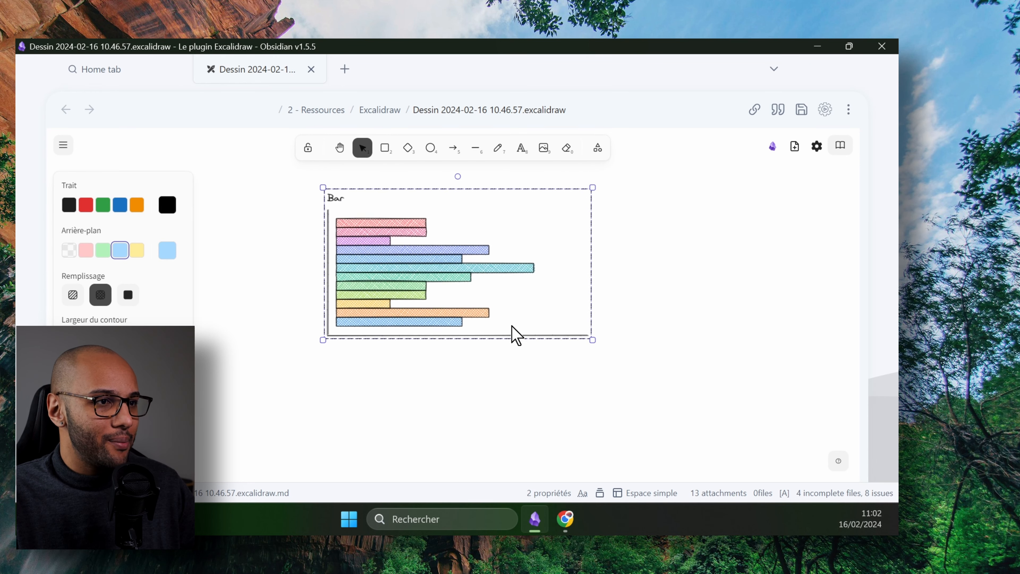
left_click_drag(592, 341, 738, 419)
left_click(298, 309)
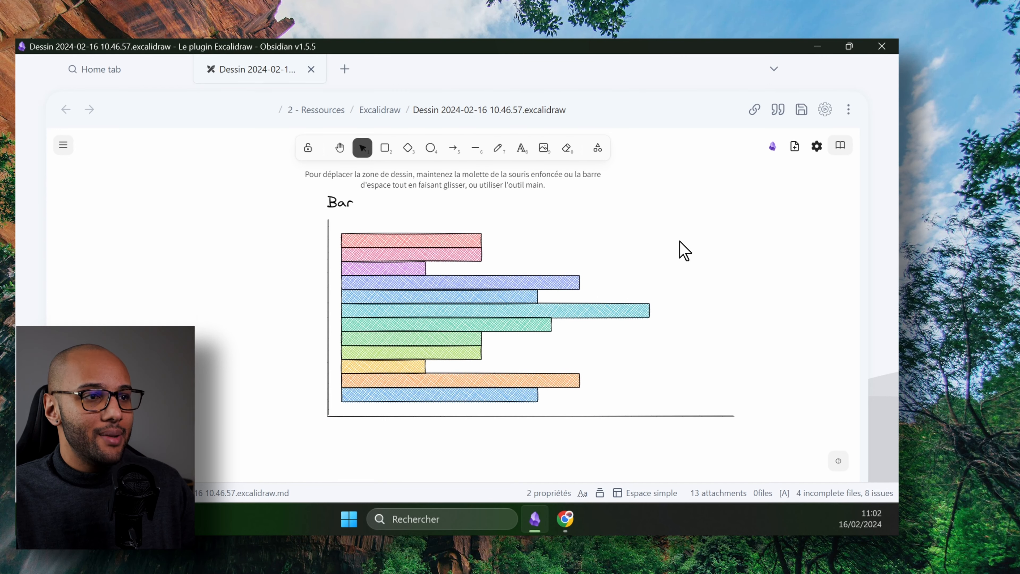
Lengthen the uppermost red bar within the bar chart group to roughly double its length
double_click(443, 239)
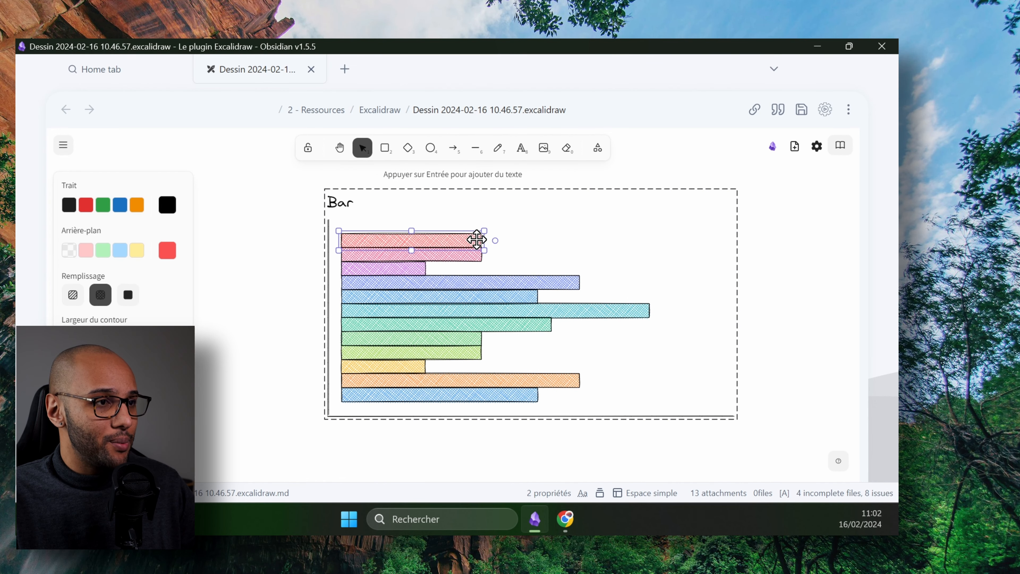
scroll(482, 247, "up", 10)
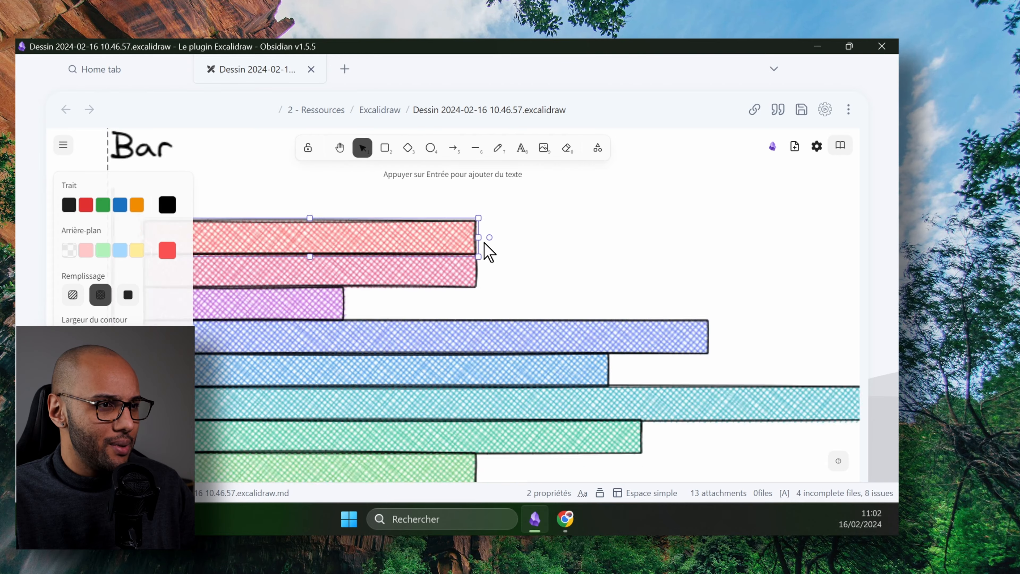
left_click_drag(478, 237, 836, 231)
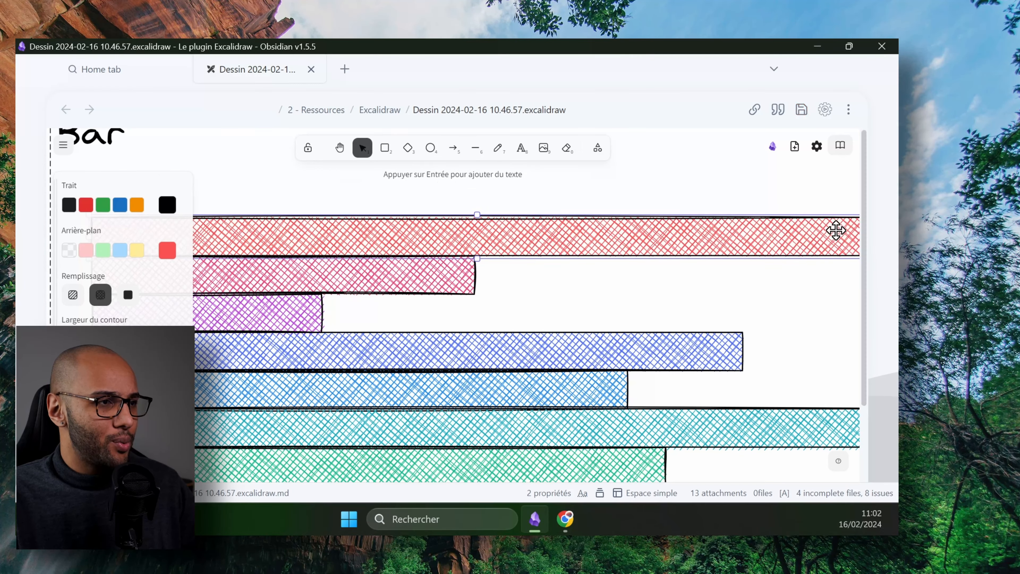
scroll(699, 238, "down", 6)
left_click(350, 253)
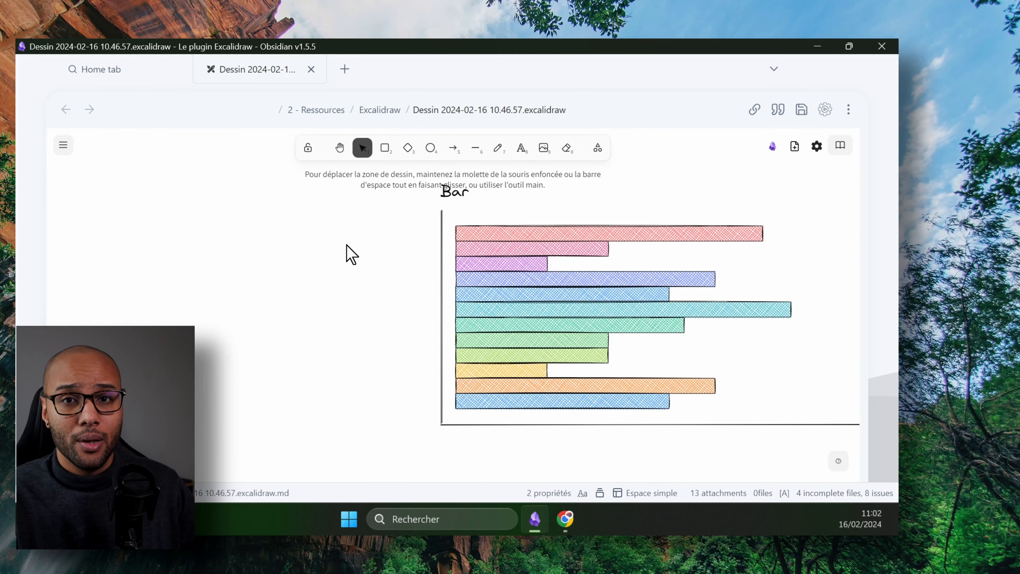
Insert the Gantt chart from the personal library and place it to the right of the bar chart
left_click_drag(715, 254, 389, 267)
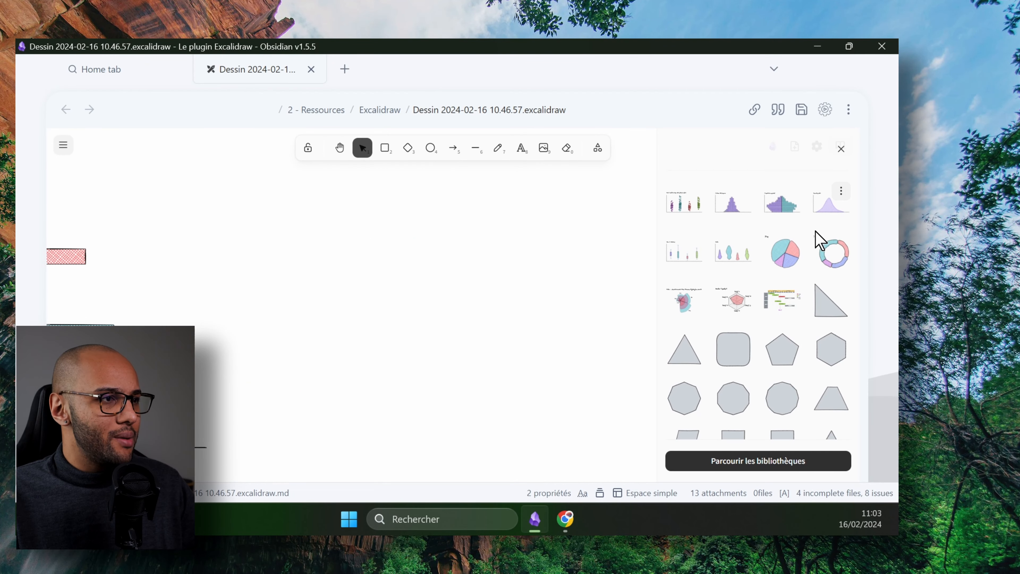
left_click(783, 305)
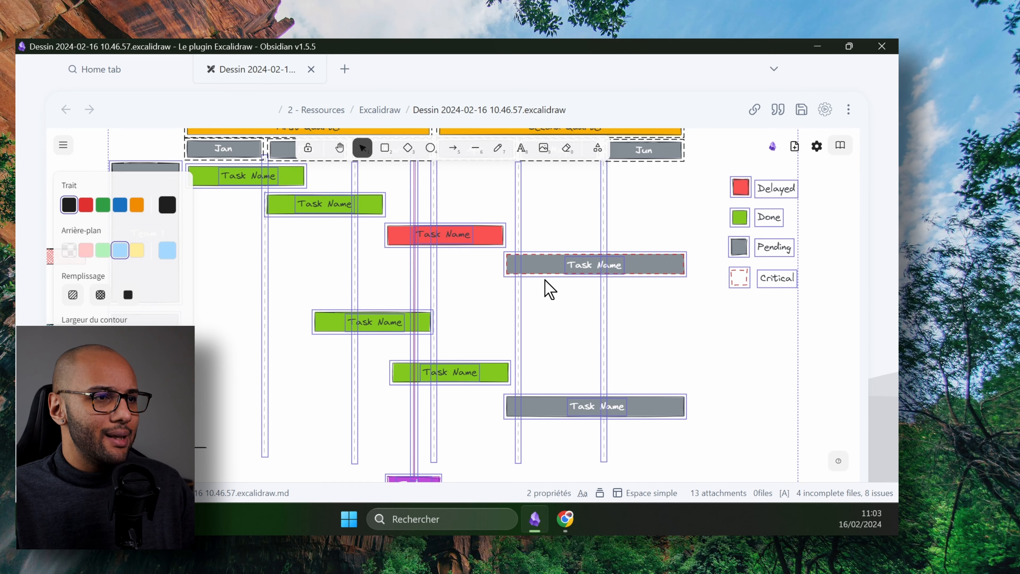
scroll(550, 286, "down", 4)
left_click_drag(460, 194, 519, 205)
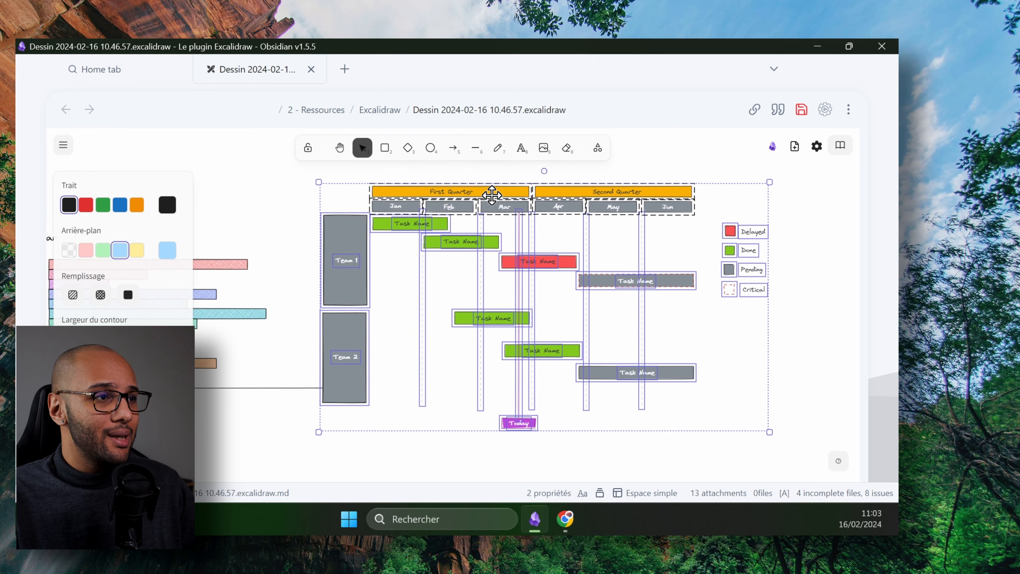
left_click(798, 219)
scroll(596, 264, "up", 3)
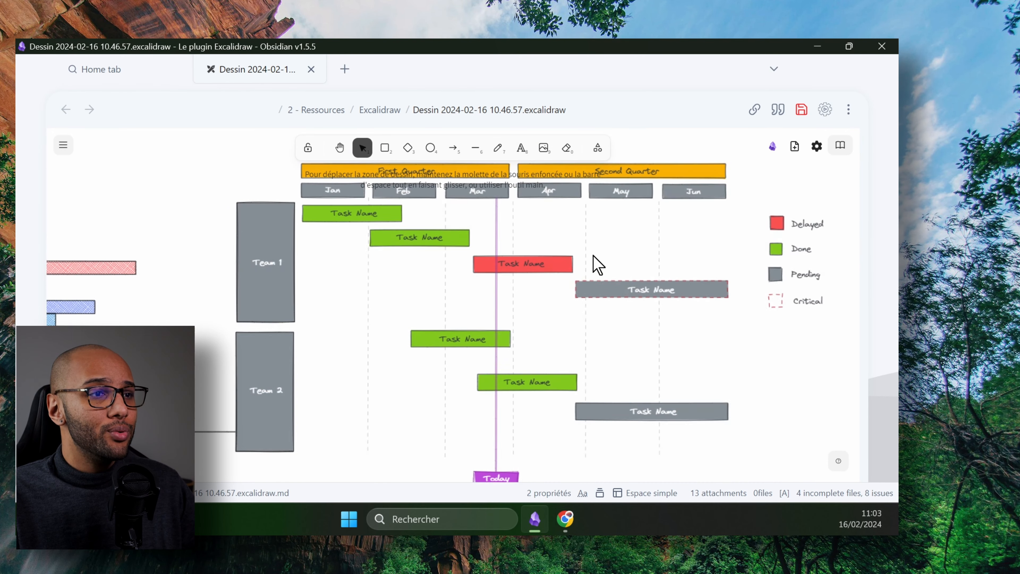
left_click_drag(704, 264, 636, 265)
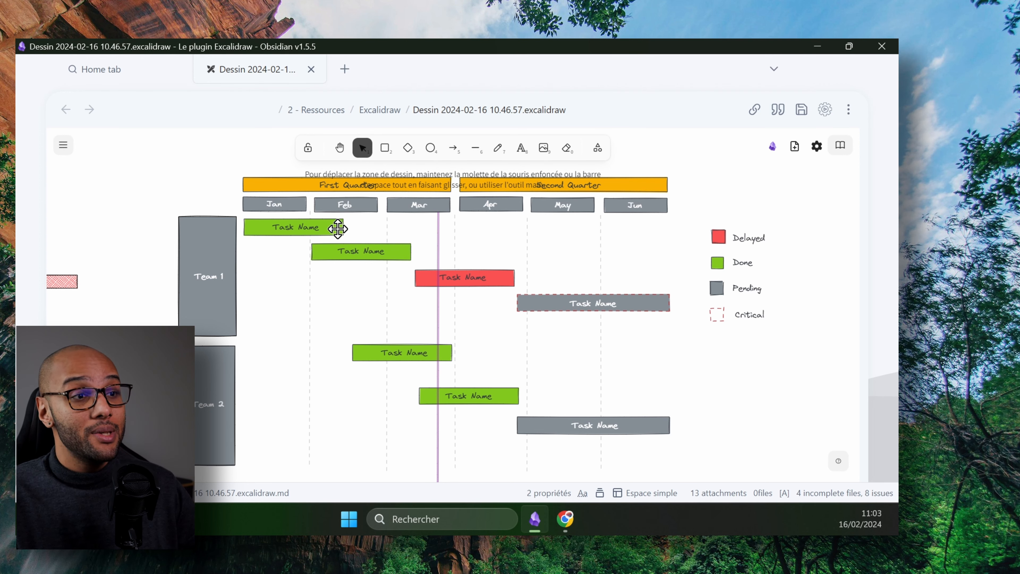
Rename Team 1's first task "Modifier le texte" and set its bar's background to light yellow
double_click(303, 225)
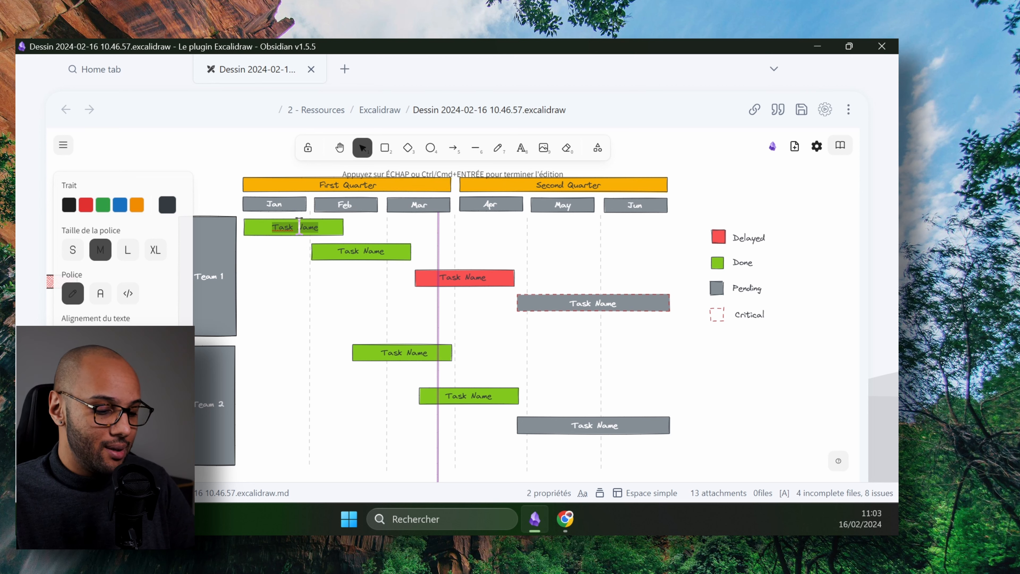
type("Modifier le texte")
key("Escape")
left_click(339, 226)
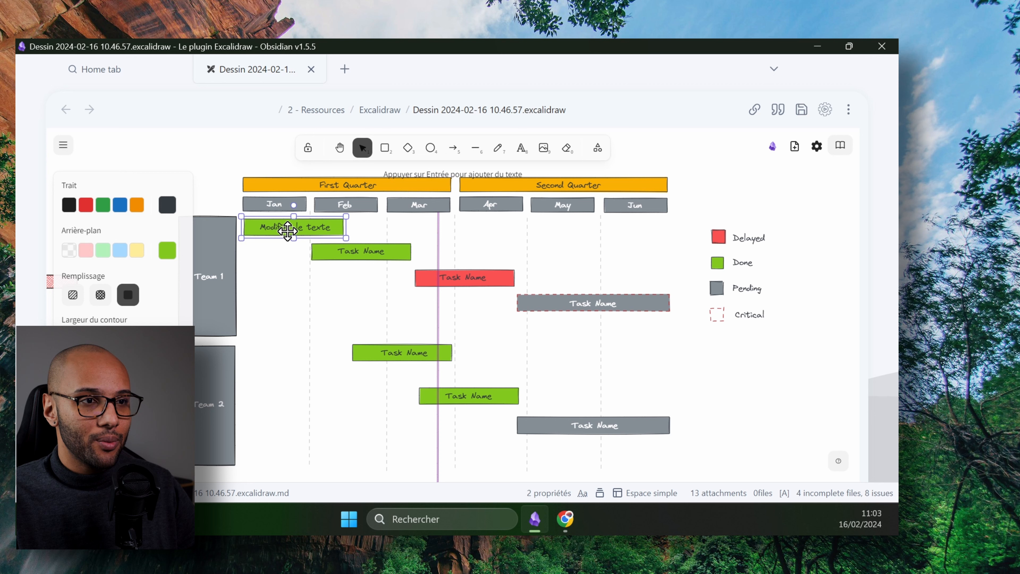
left_click(137, 250)
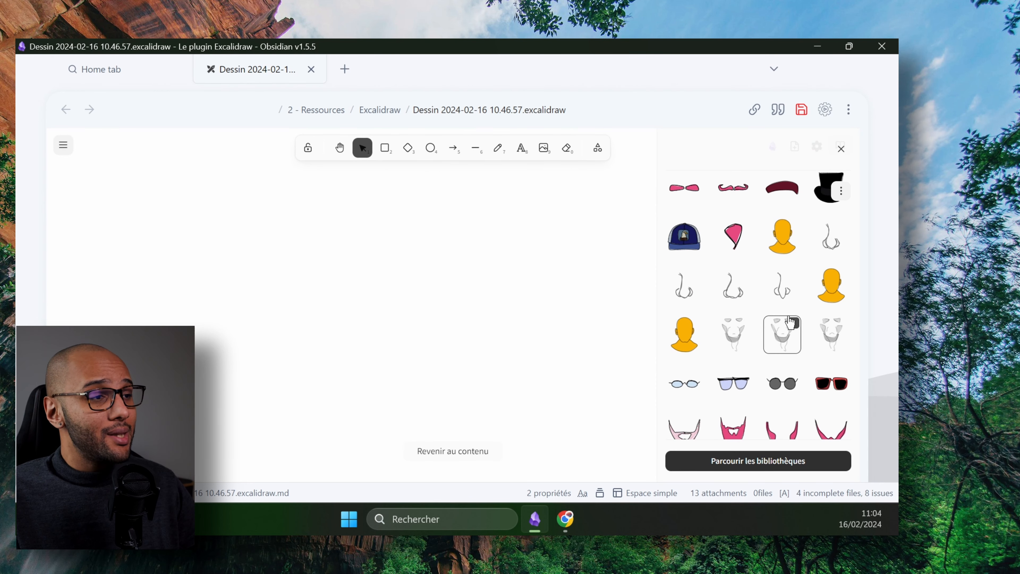
Assemble a cartoon face on an empty canvas area from library parts: orange bust, nose, eyes, glasses and green eyebrows
left_click(696, 339)
left_click(707, 288)
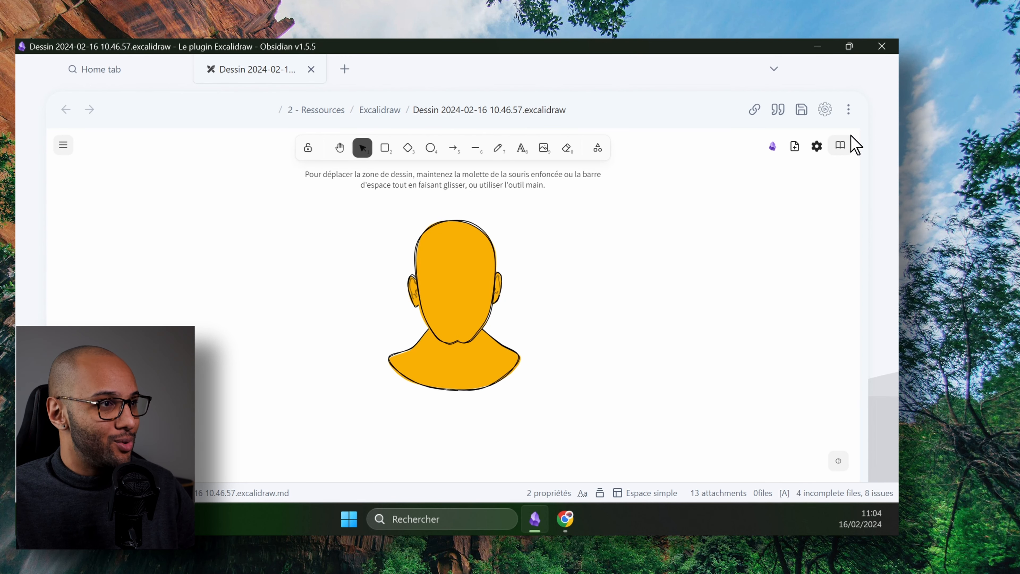
left_click(841, 145)
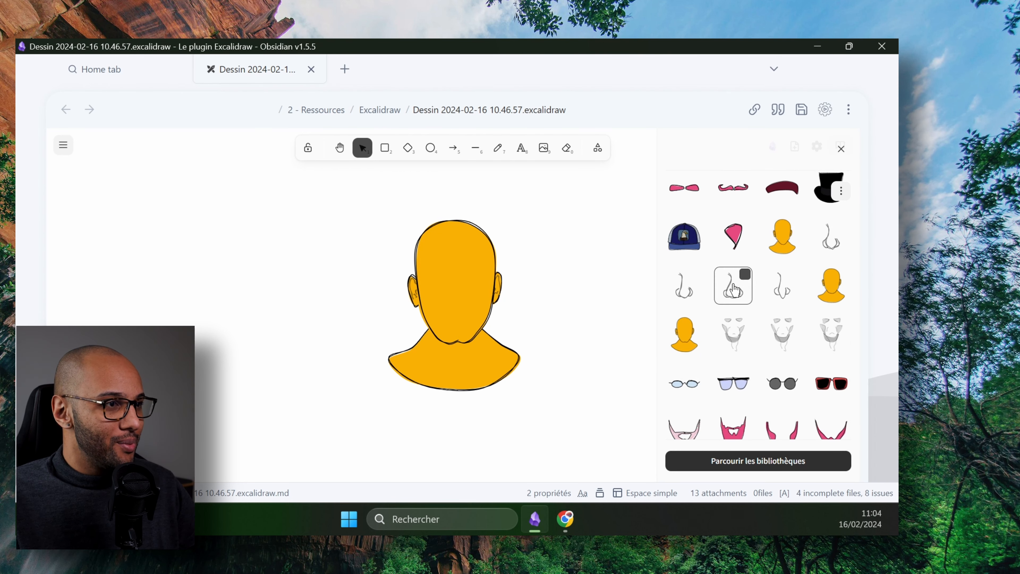
left_click(733, 288)
scroll(453, 296, "up", 3)
left_click_drag(452, 314, 455, 301)
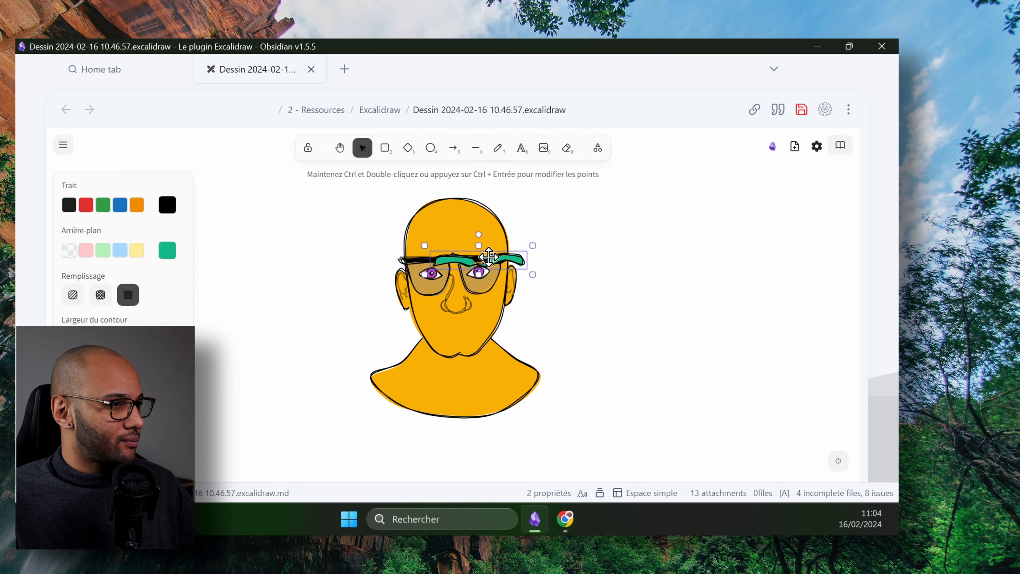
left_click(841, 146)
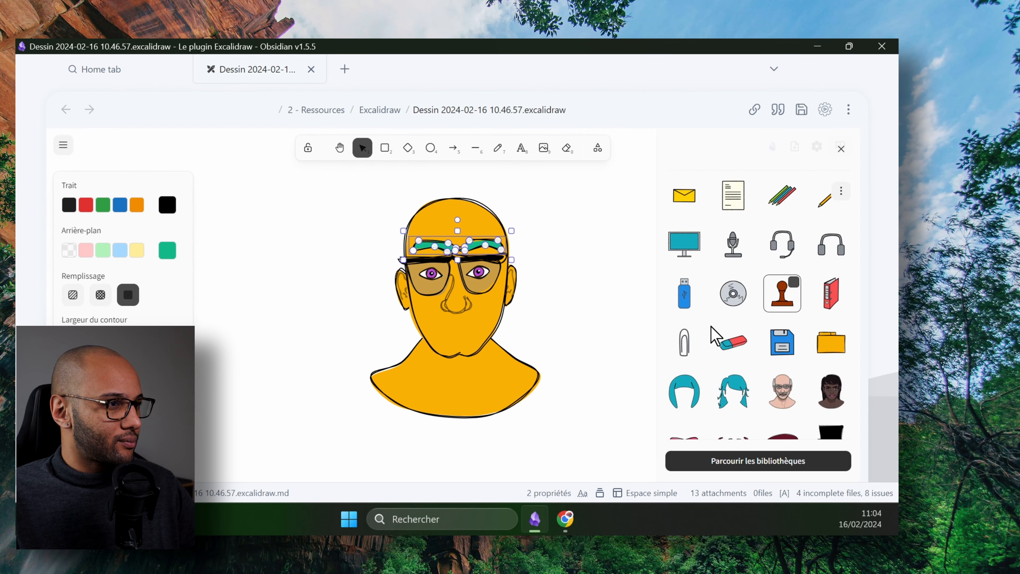
left_click(565, 329)
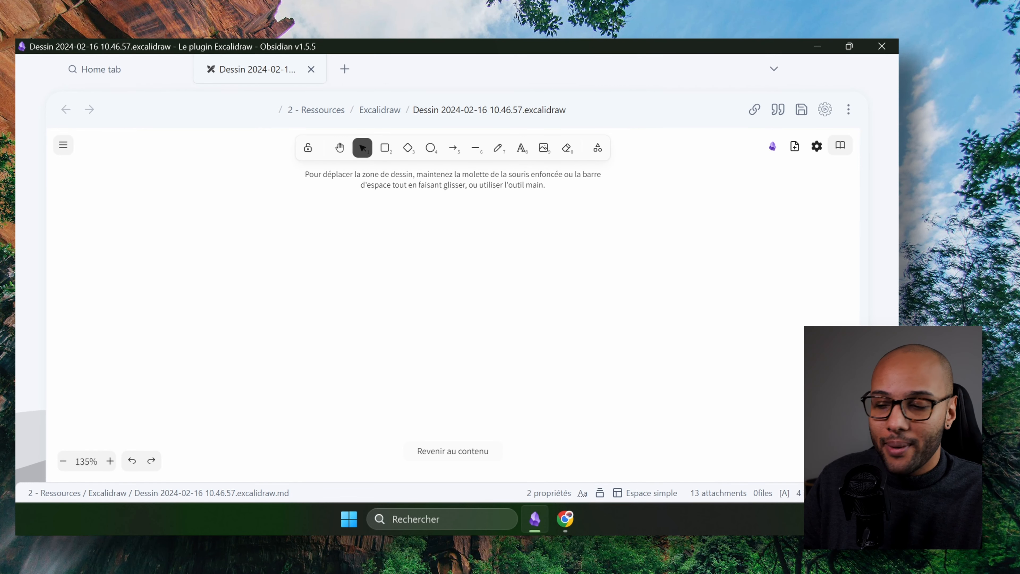
Hold an image file over the empty canvas and preview the alternative drop actions, including insertion with a local URI
left_click_drag(318, 442, 376, 308)
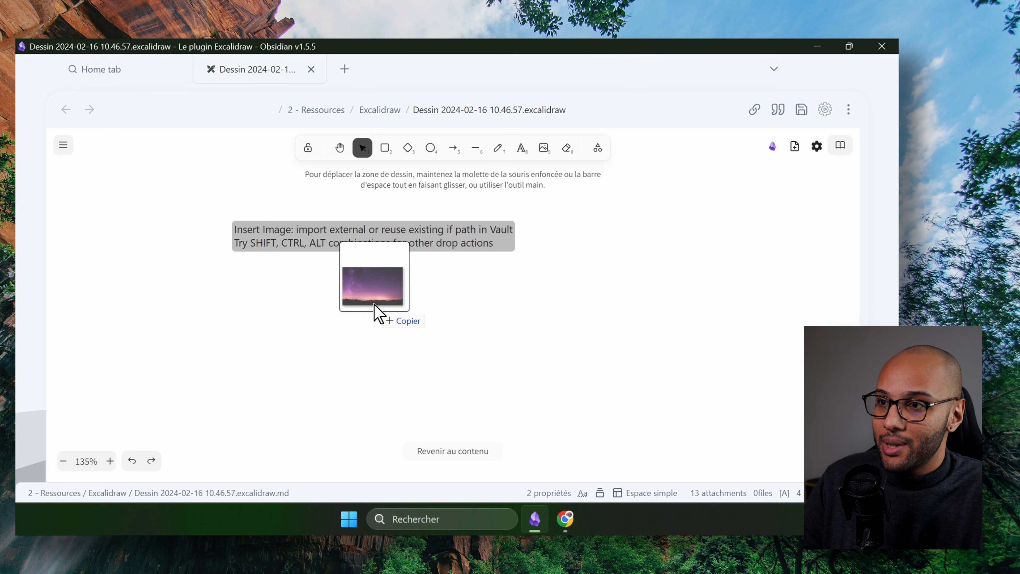
key("shift")
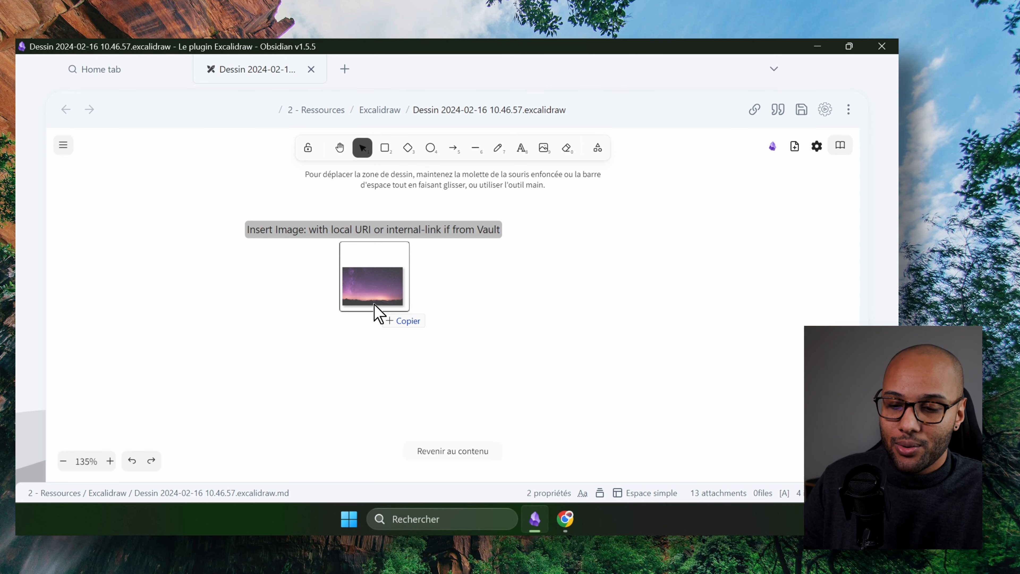
key("shift")
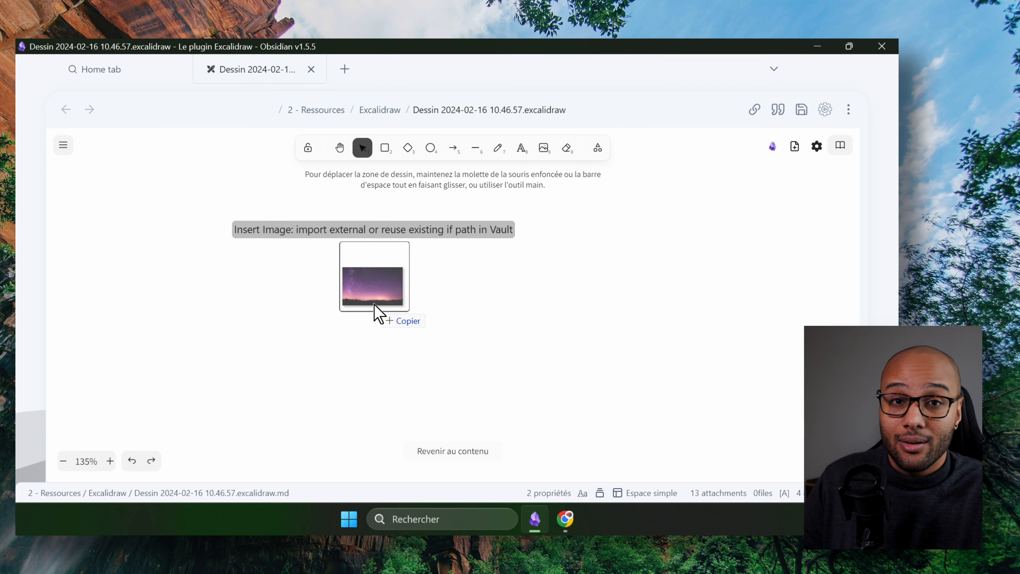
left_click_drag(378, 313, 374, 306)
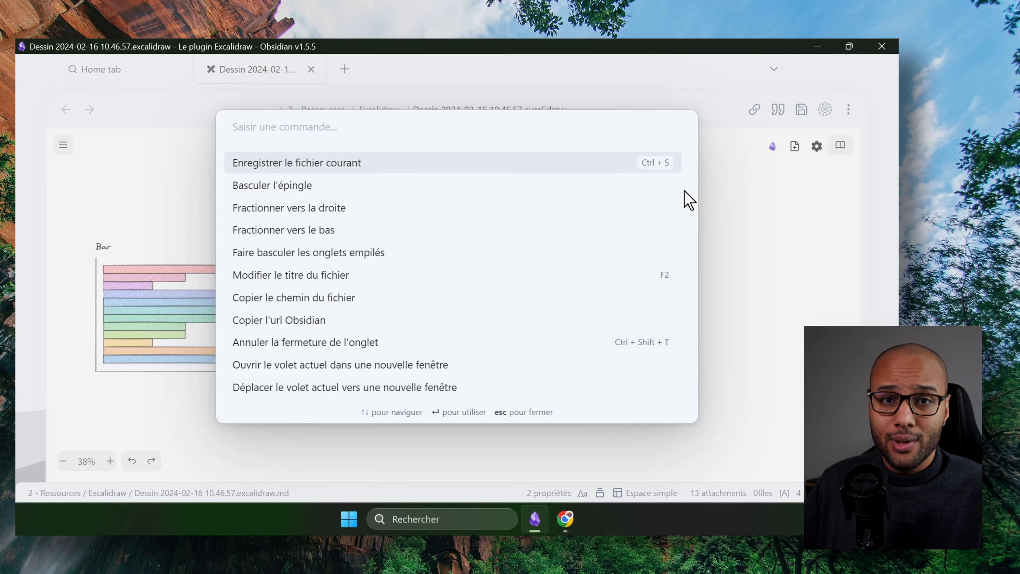
Find the command "Excalidraw: Toggle fullscreen mode" and run it on the drawing with the two charts
key("Escape")
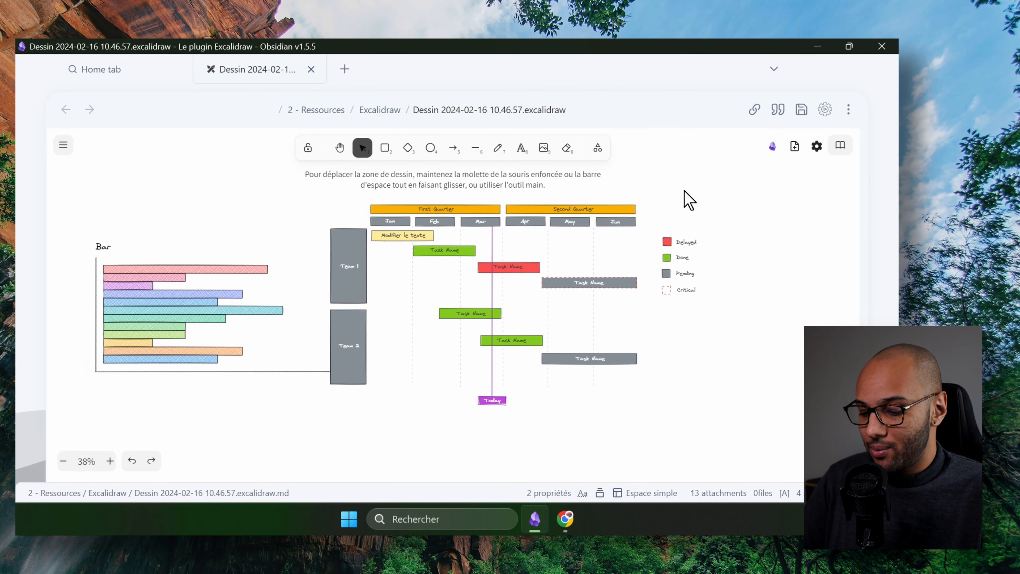
key("ctrl+p")
type("full")
type("scre")
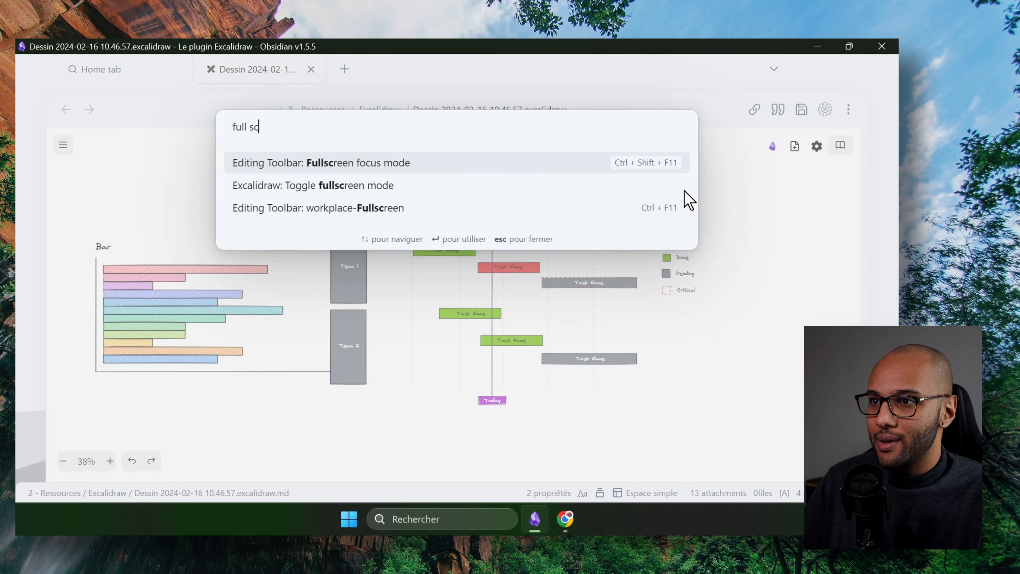
left_click(326, 189)
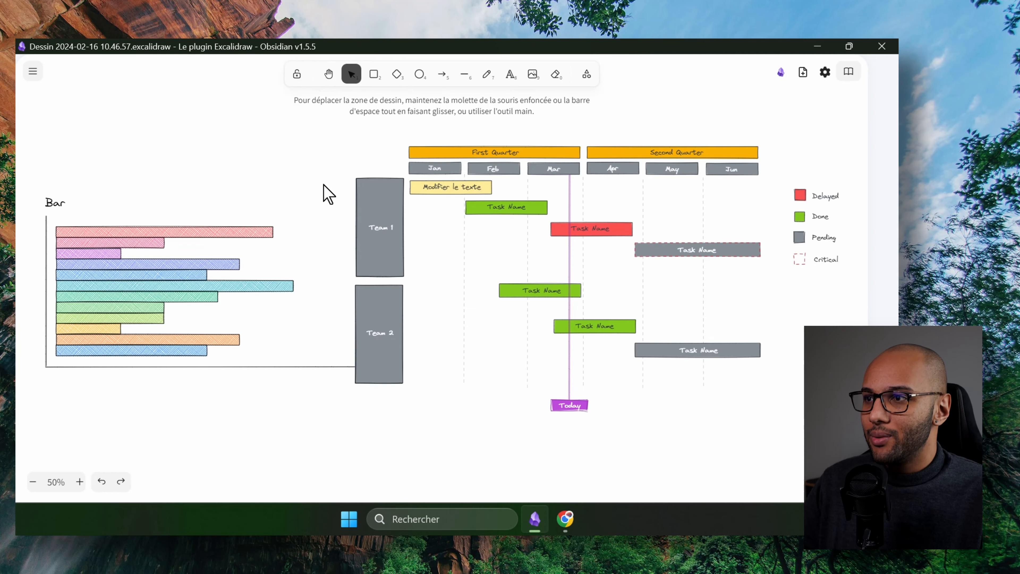
Switch the fullscreen drawing to zen mode (Mode zen) and presentation mode (Mode présentation)
right_click(416, 426)
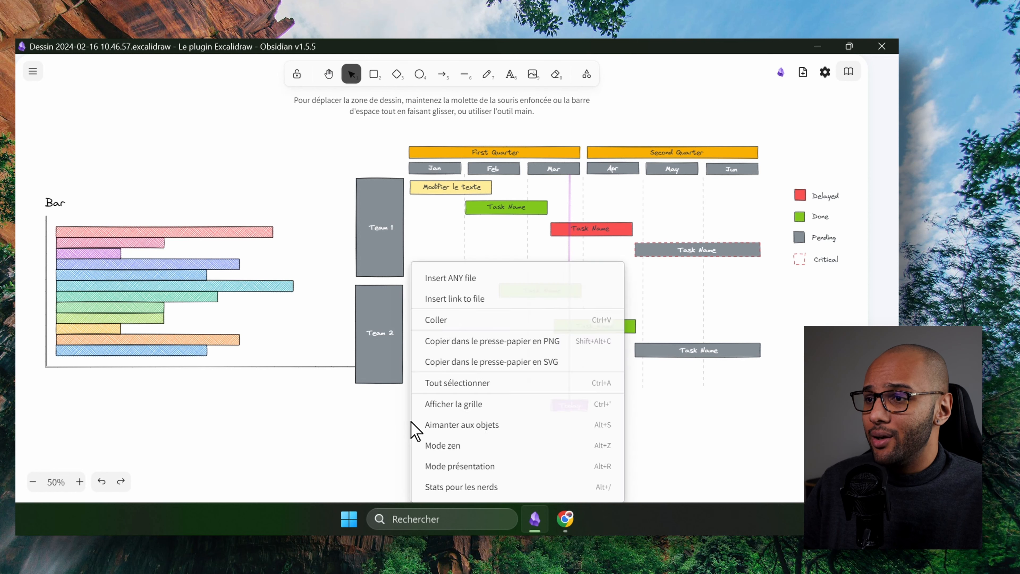
left_click(459, 446)
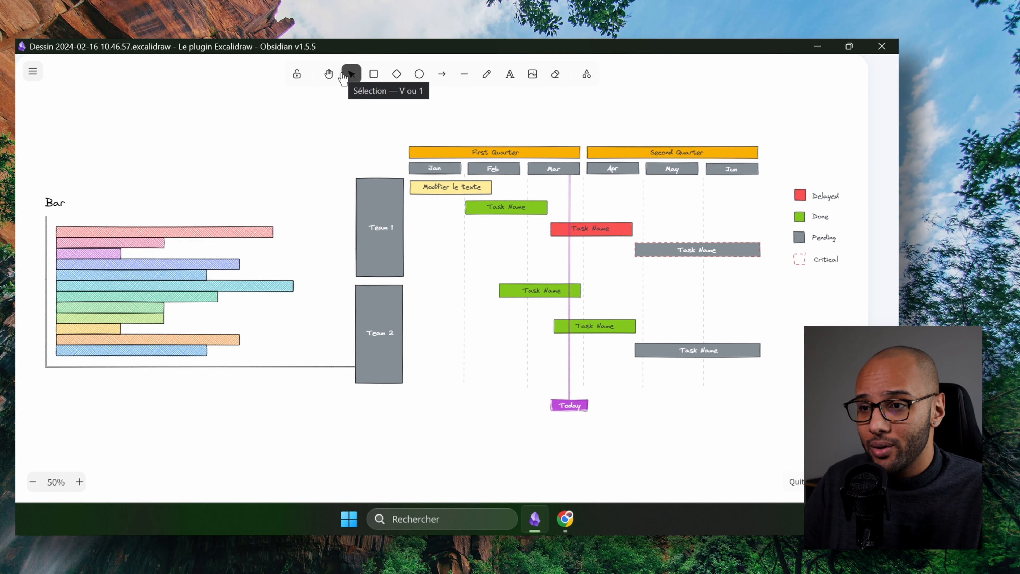
right_click(321, 140)
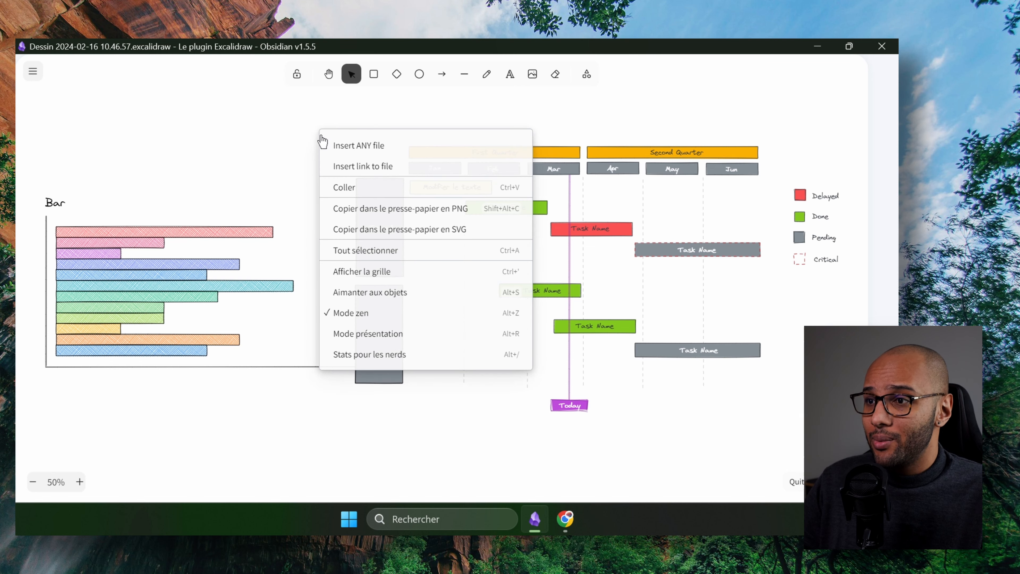
left_click(399, 334)
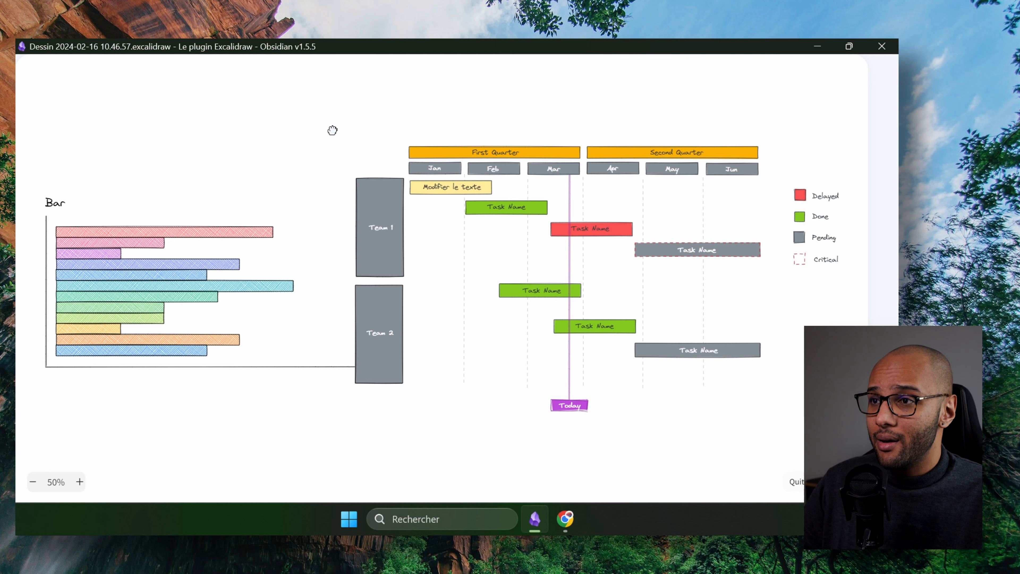
mouse_move(356, 162)
left_mouse_down()
mouse_move(477, 224)
mouse_move(451, 217)
mouse_move(731, 324)
left_mouse_up()
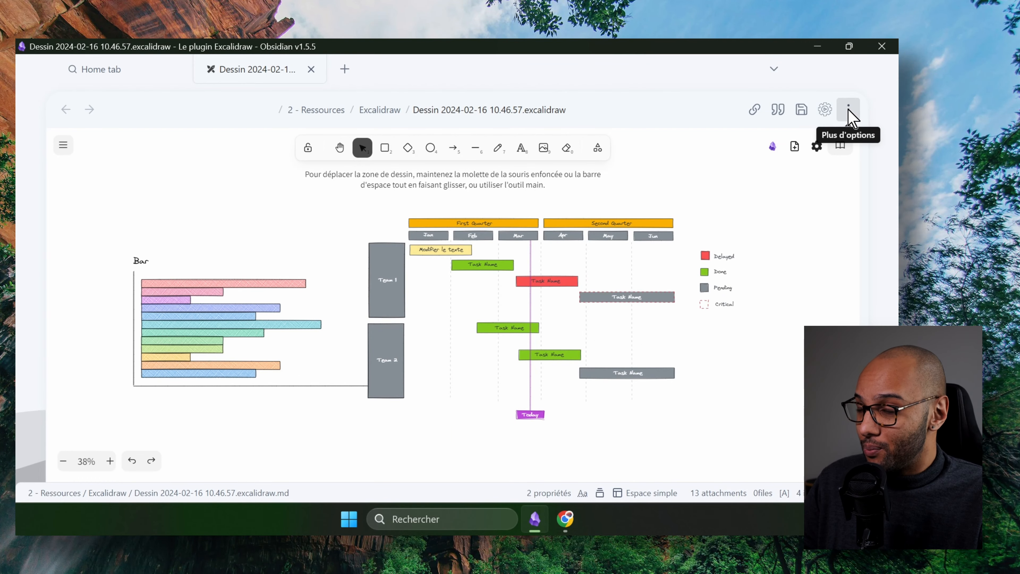
Export the drawing as a PNG file outside the vault and open the exported image from the desktop
left_click(849, 115)
left_click(770, 93)
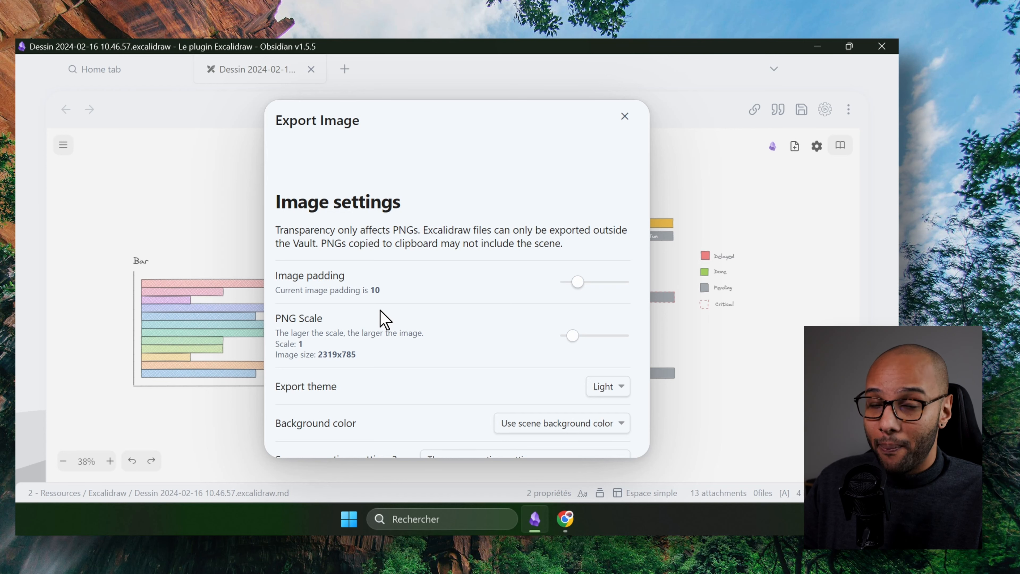
scroll(444, 297, "down", 3)
scroll(447, 296, "down", 2)
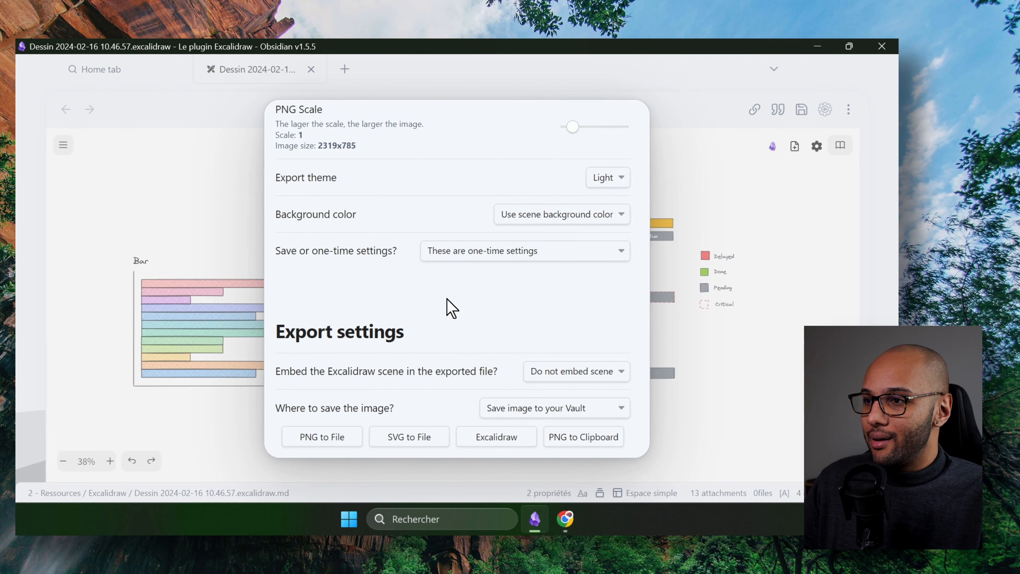
left_click(506, 413)
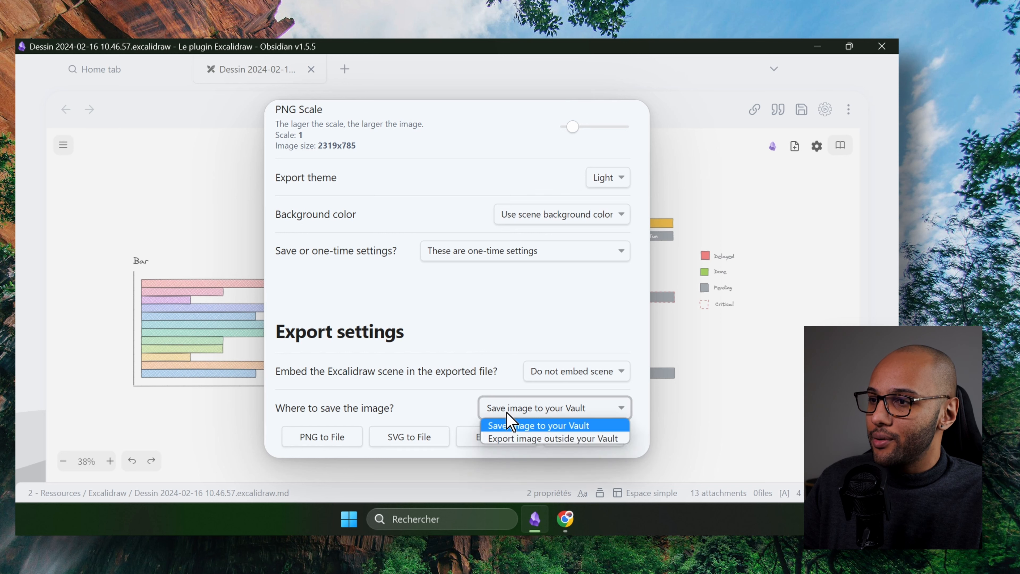
left_click(537, 440)
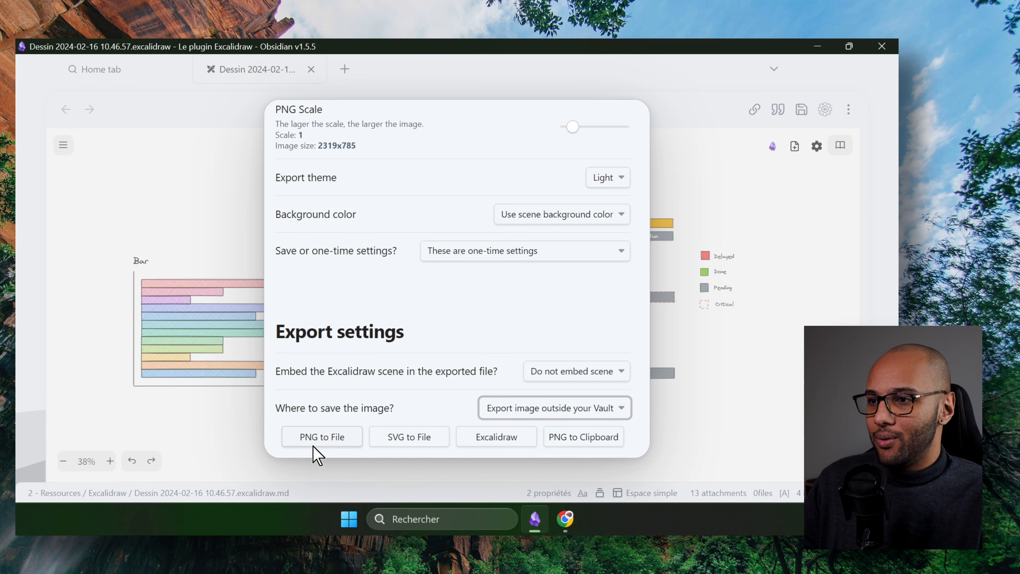
left_click(321, 438)
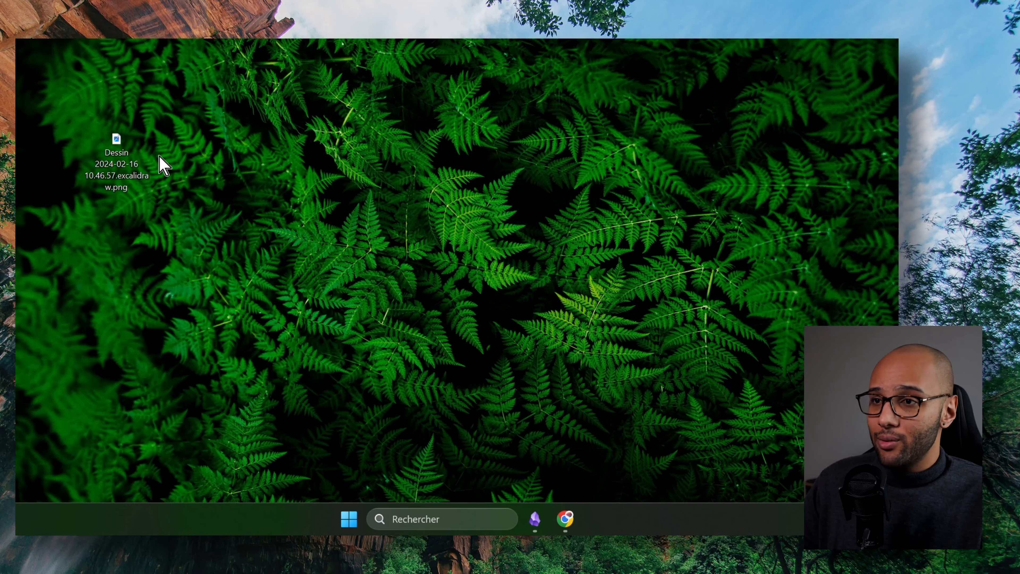
double_click(130, 159)
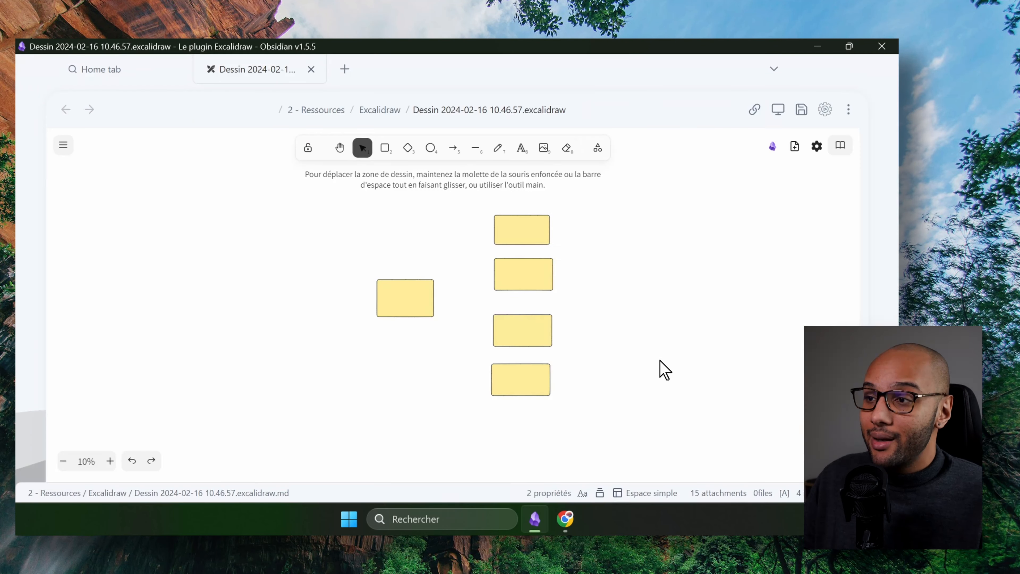
Connect the five yellow rectangles by running the Excalidraw script "Mindmap connector" on them
left_click_drag(671, 423, 321, 186)
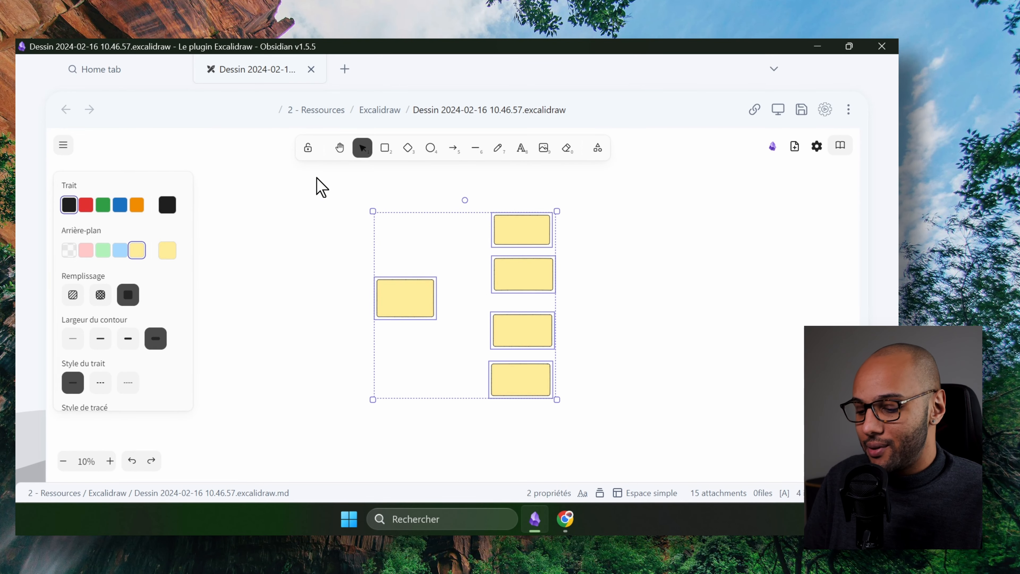
key("ctrl+p")
type("s")
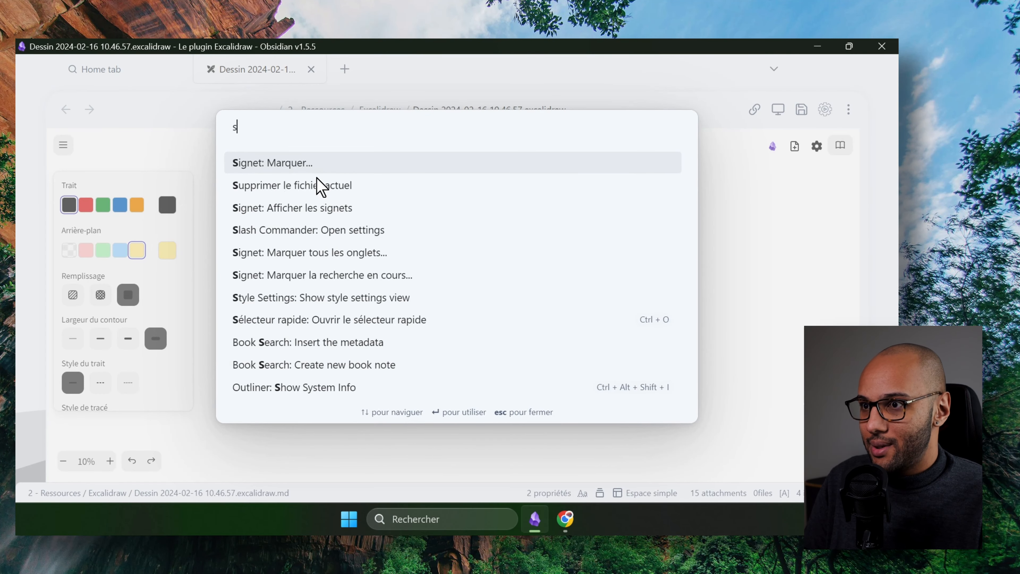
type("cript mind")
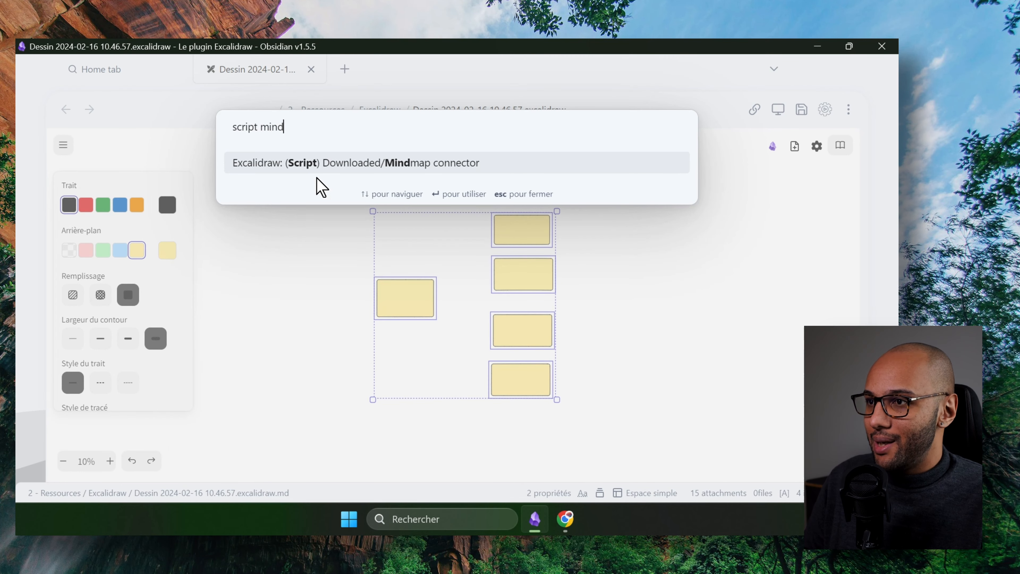
key("Return")
left_click(727, 283)
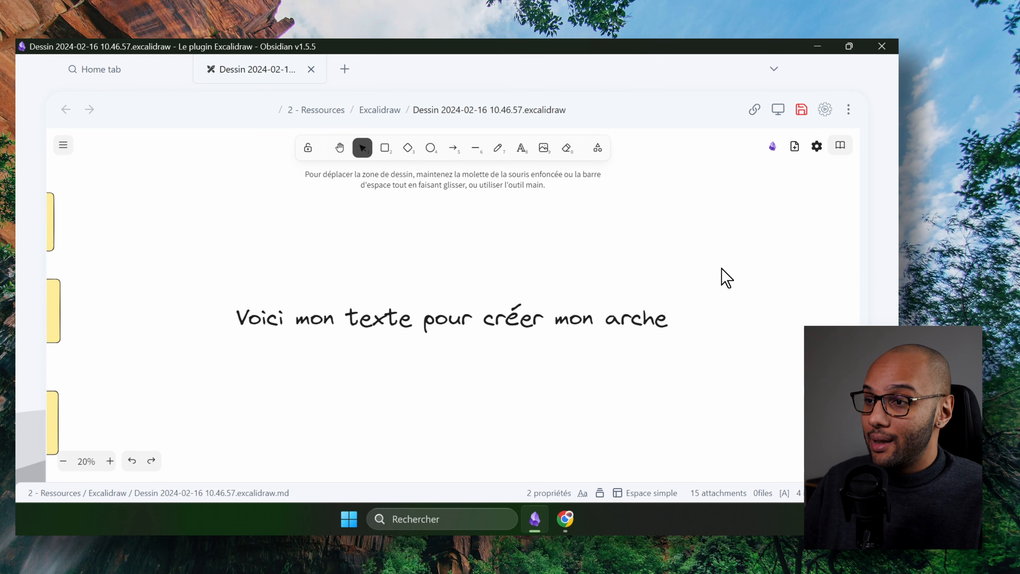
Bend the text "Voici mon texte pour créer mon arche" with the Text Arch script, using radius 150 and Arch above
left_click(510, 323)
key("ctrl+p")
type("arch")
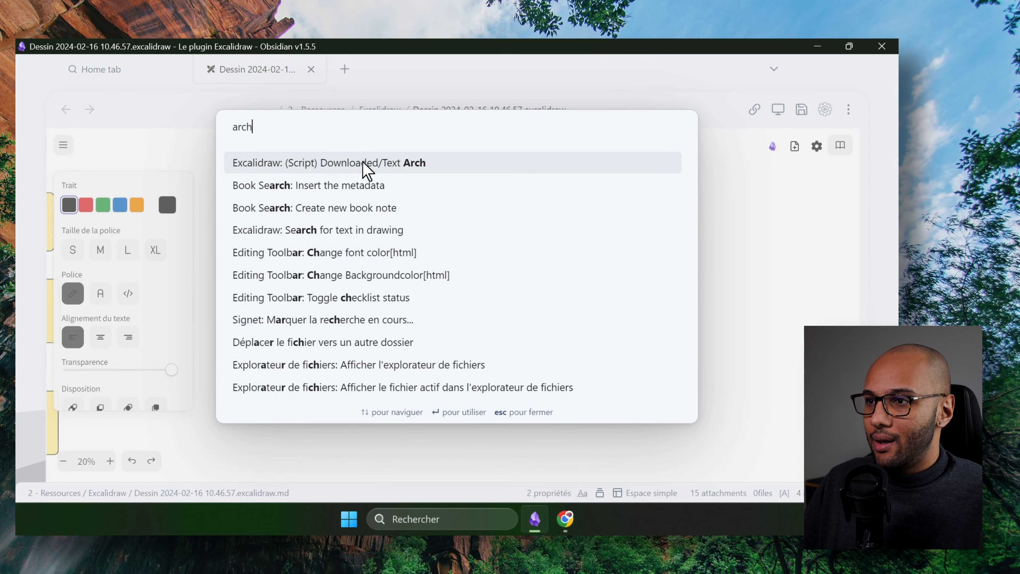
left_click(361, 164)
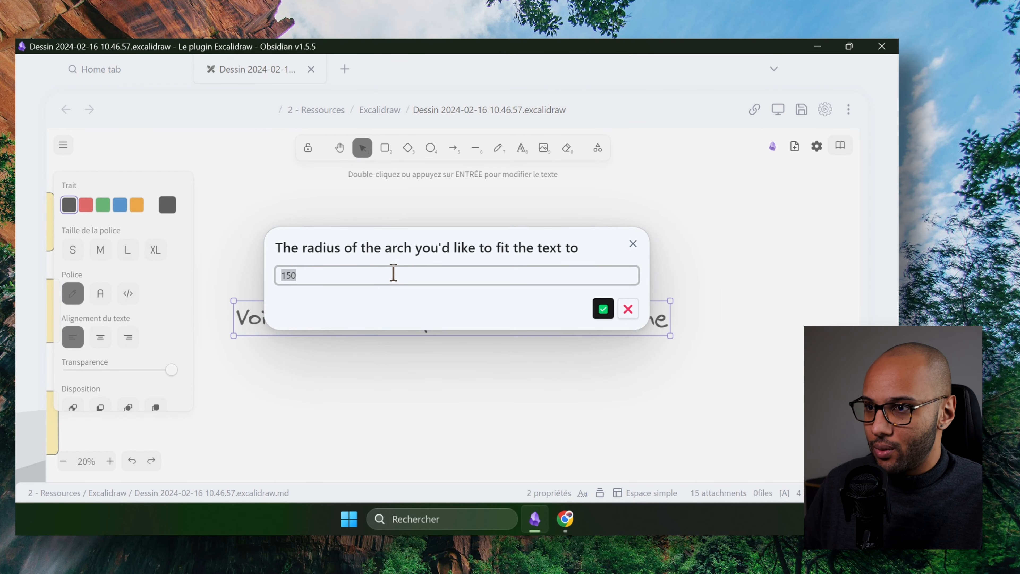
left_click(603, 308)
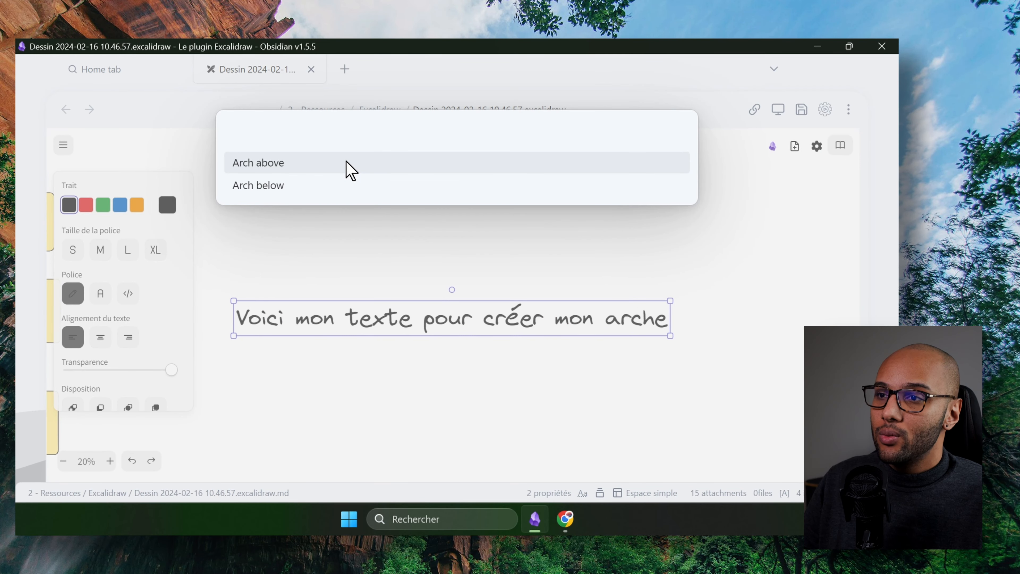
left_click(350, 163)
left_click_drag(543, 238, 522, 169)
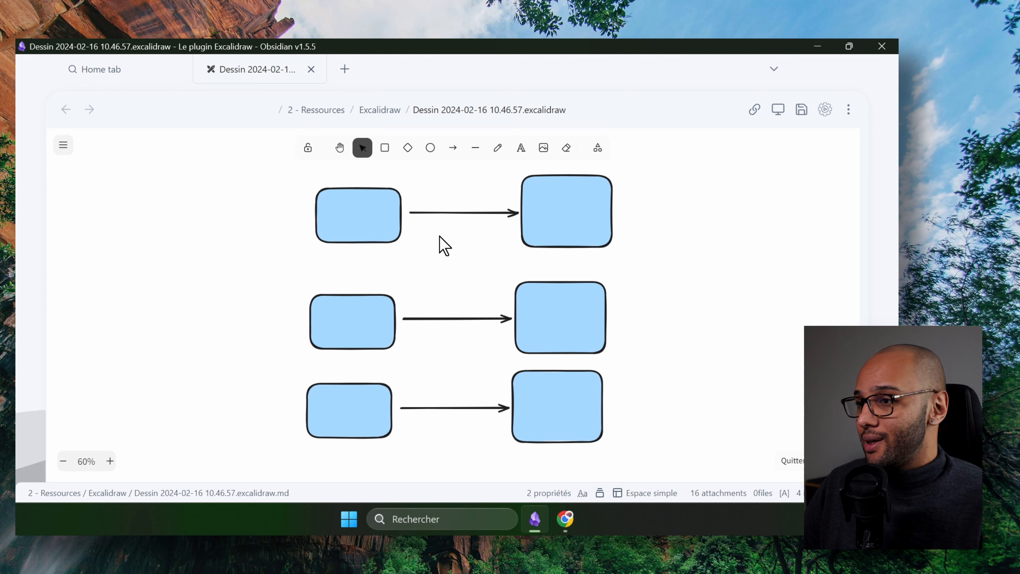
Select all blue boxes with their three arrows and flip the arrow directions using the Excalidraw script "Reverse arrows"
left_click_drag(683, 464, 255, 142)
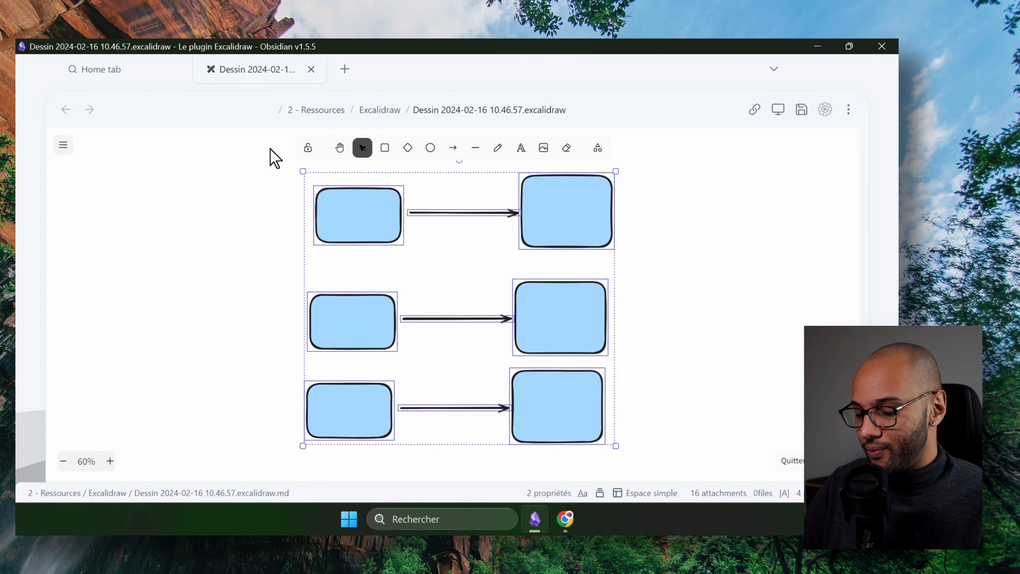
key("ctrl+p")
type("inverse")
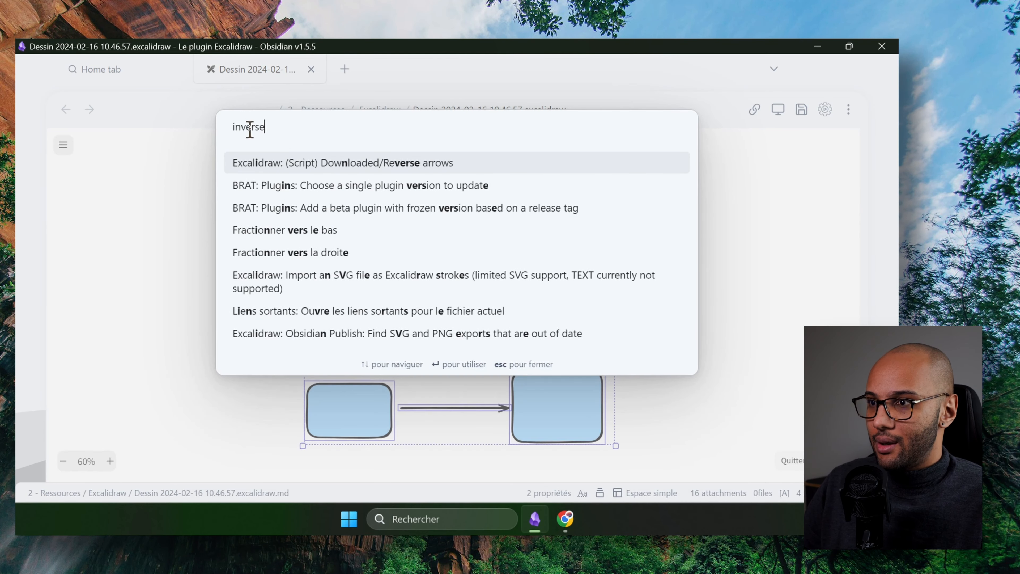
left_click(369, 163)
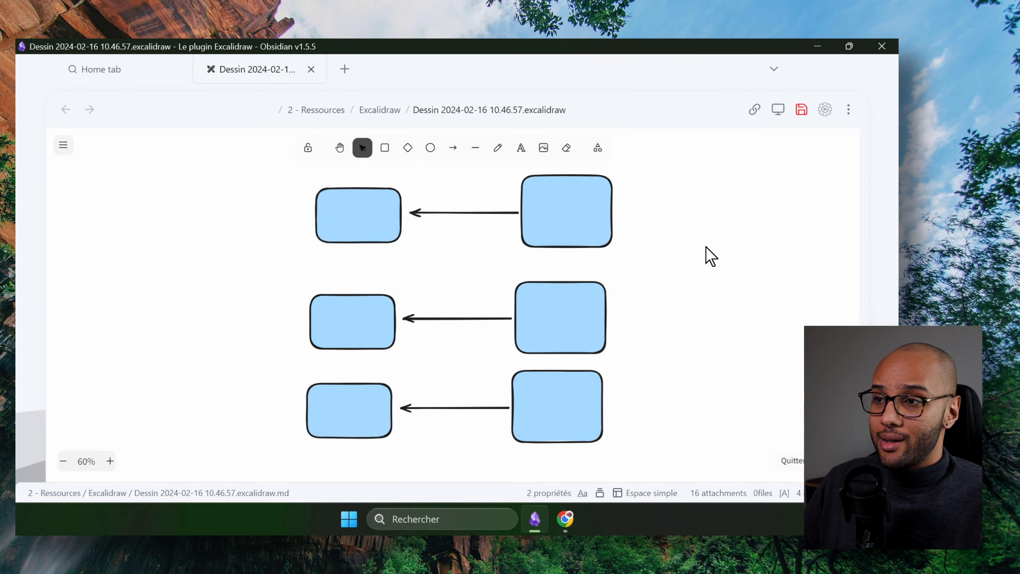